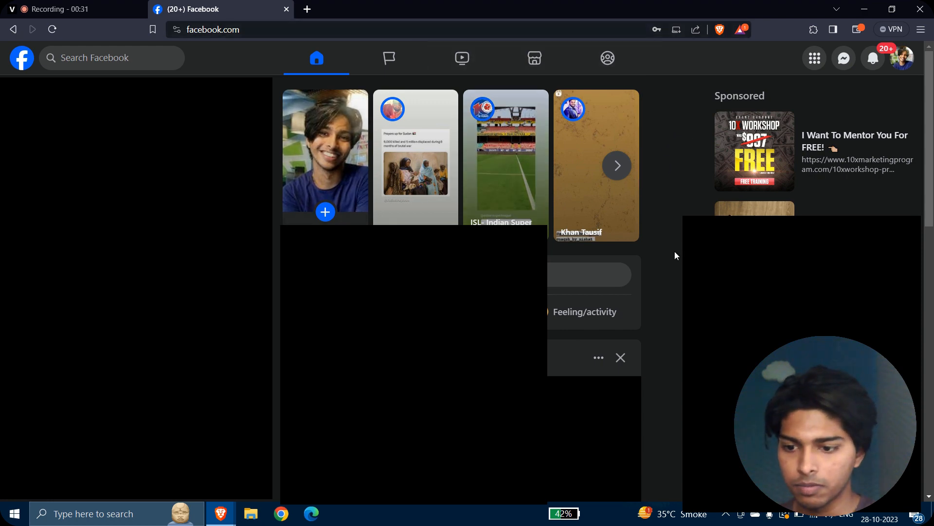
Start creating a new Facebook Page and name it "The best pet store".
{"action": "left_click", "coordinate": [819, 62]}
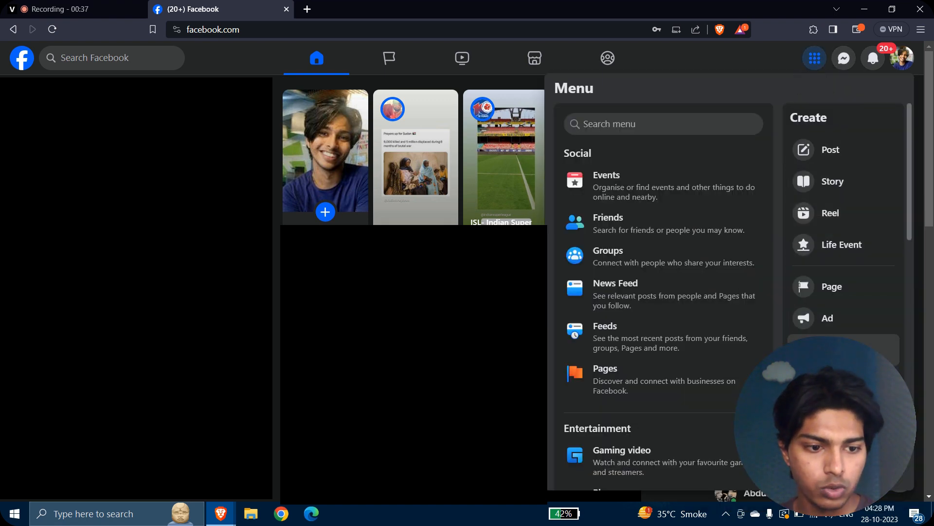
{"action": "left_click", "coordinate": [808, 288]}
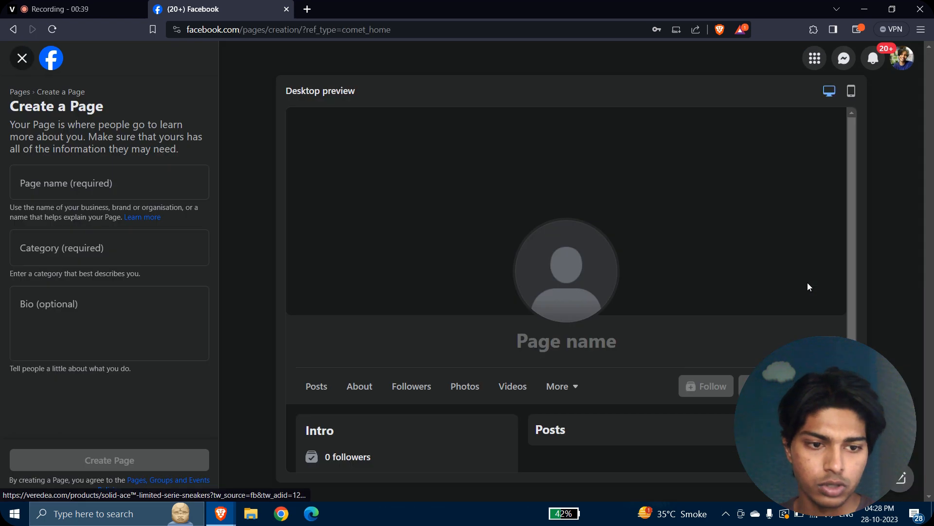
{"action": "left_click", "coordinate": [94, 181]}
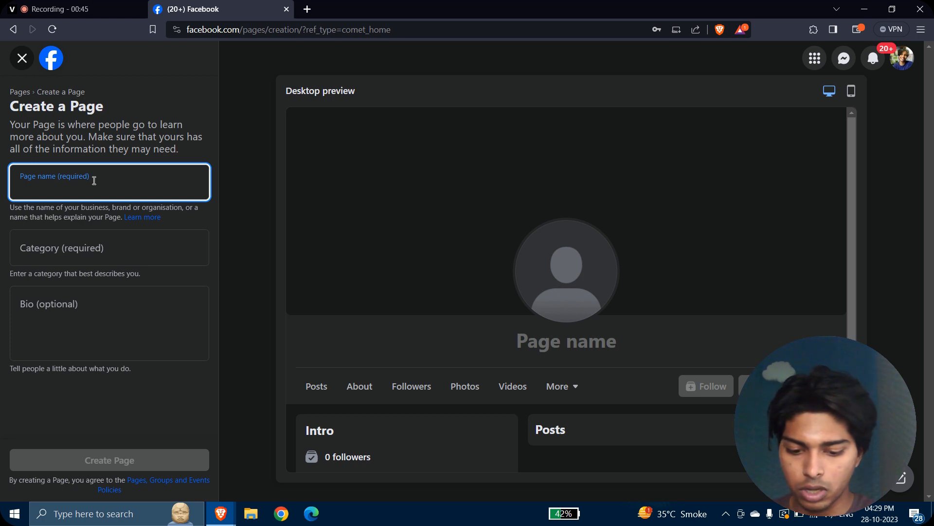
{"action": "type", "text": "The best pet"}
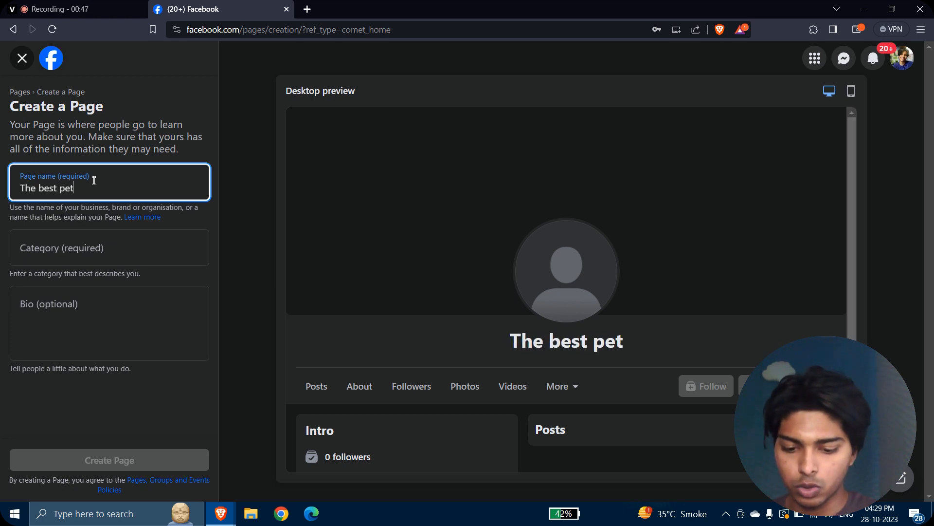
{"action": "type", "text": " store"}
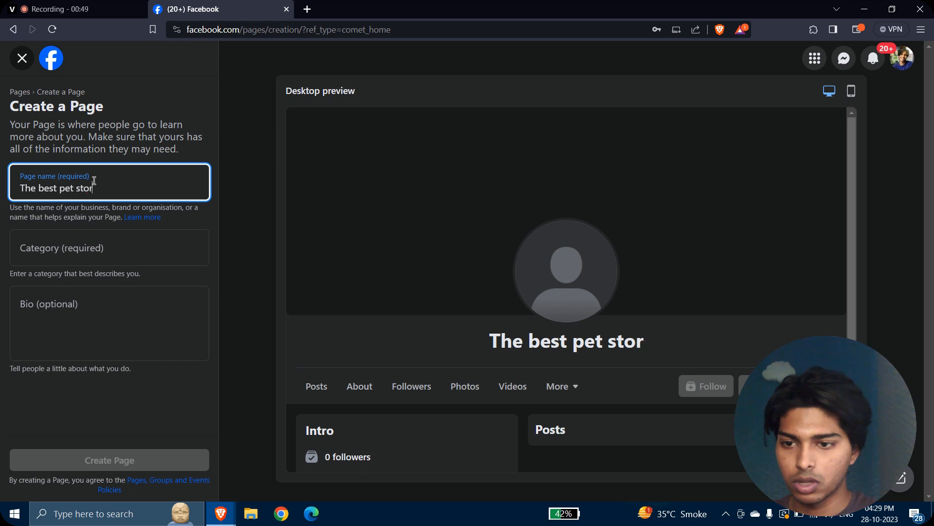
Set the new Page's category to Pet supplies.
{"action": "left_click", "coordinate": [91, 236]}
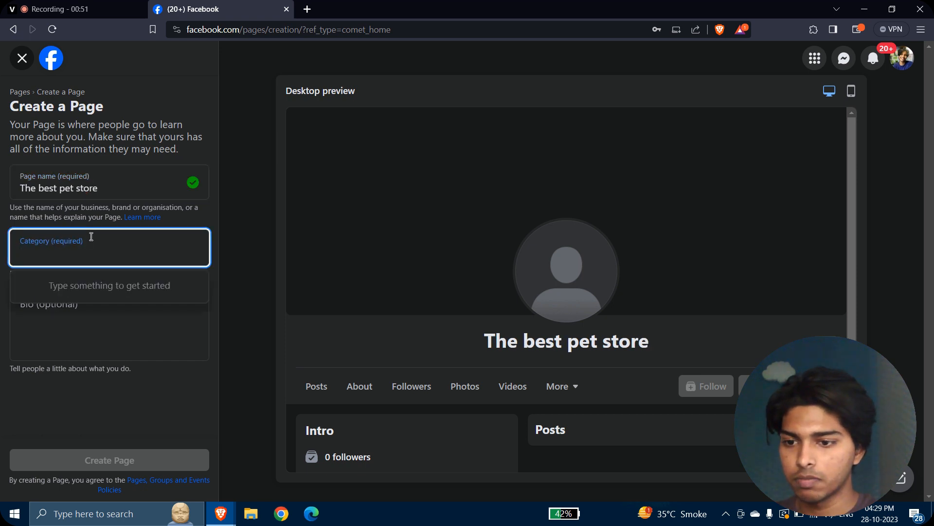
{"action": "type", "text": "Pet"}
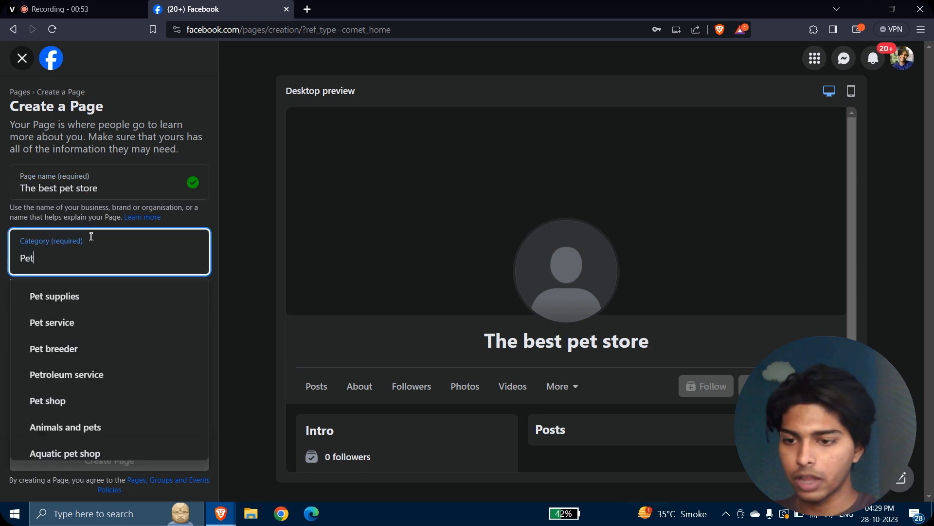
{"action": "left_click", "coordinate": [54, 297]}
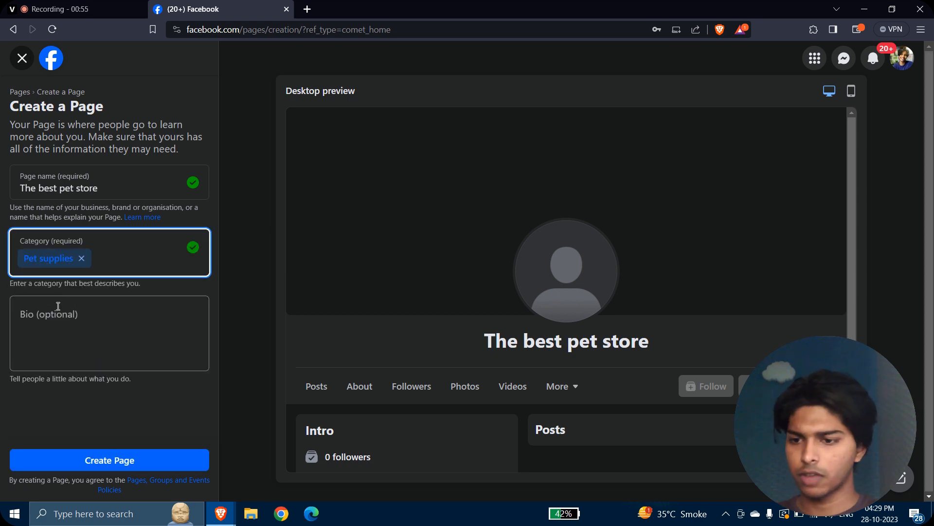
Enter the bio "The best store available in India for your dog" and create the Page.
{"action": "left_click", "coordinate": [58, 306]}
{"action": "type", "text": "The be"}
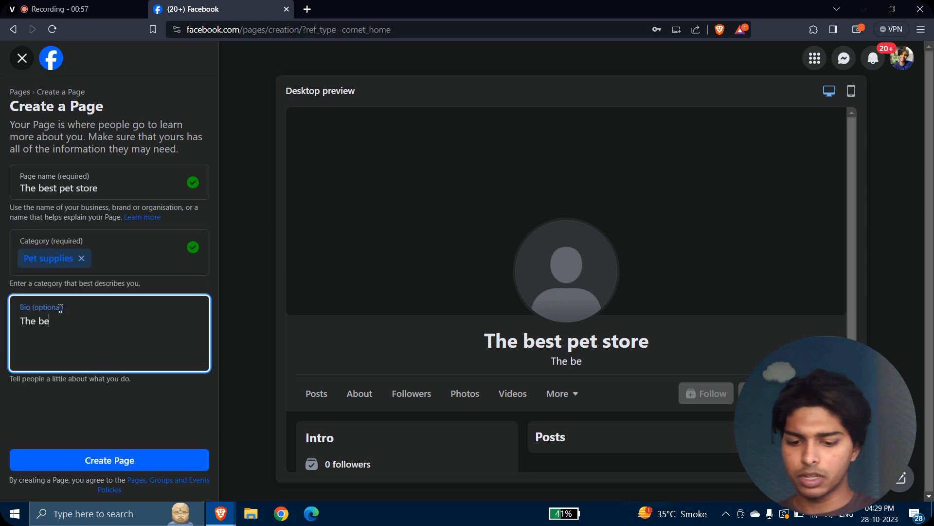
{"action": "type", "text": "st store avai"}
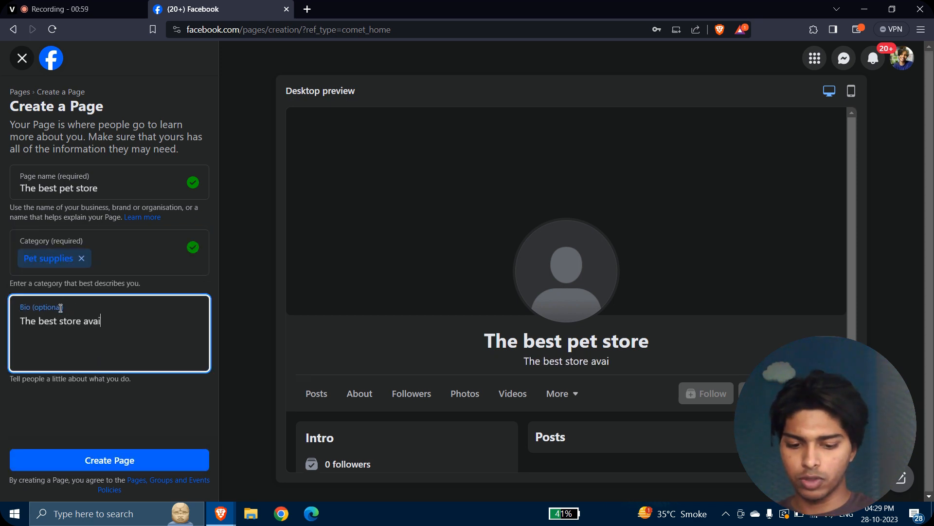
{"action": "type", "text": "lable in idnia "}
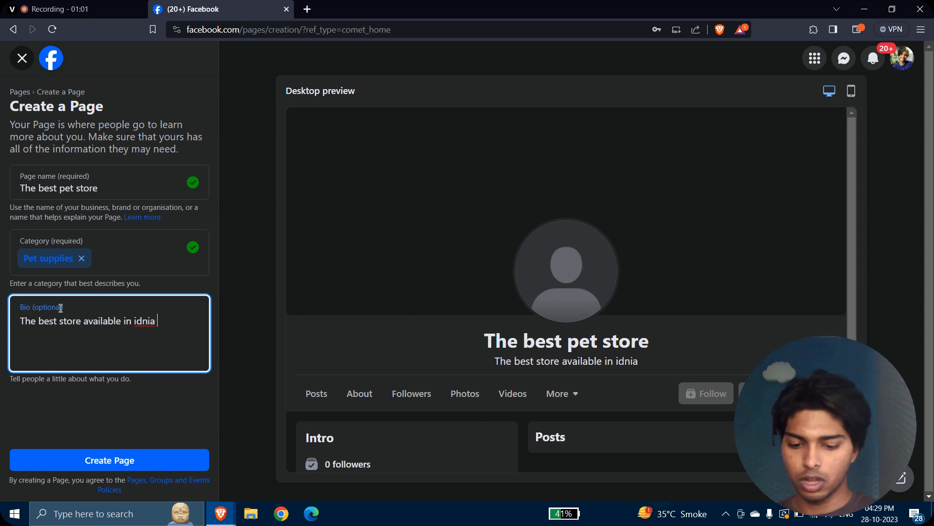
{"action": "type", "text": "for your dog"}
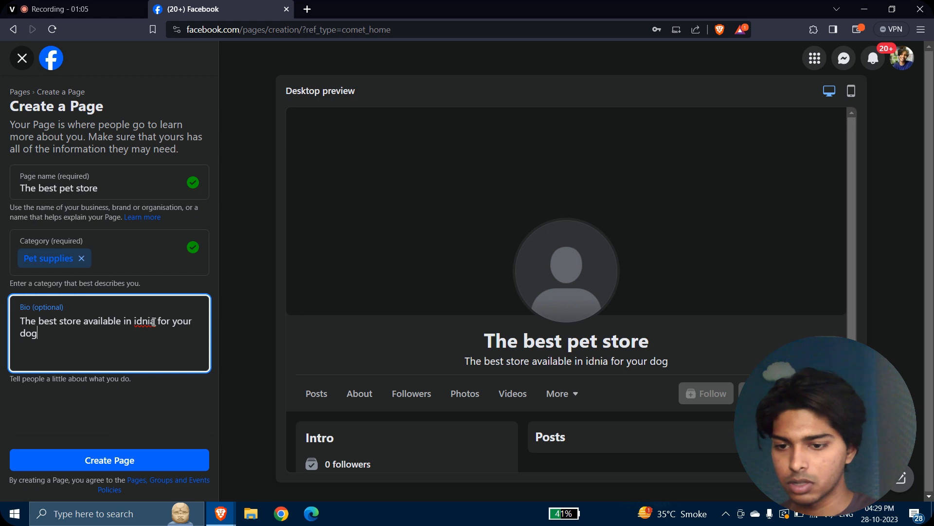
{"action": "left_click_drag", "start_coordinate": [155, 321], "coordinate": [137, 321]}
{"action": "type", "text": "I"}
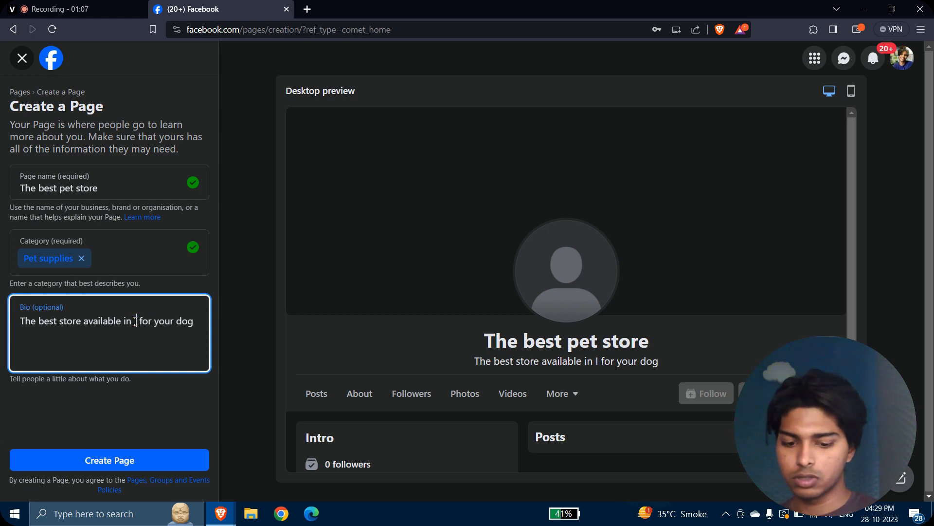
{"action": "type", "text": "ndia"}
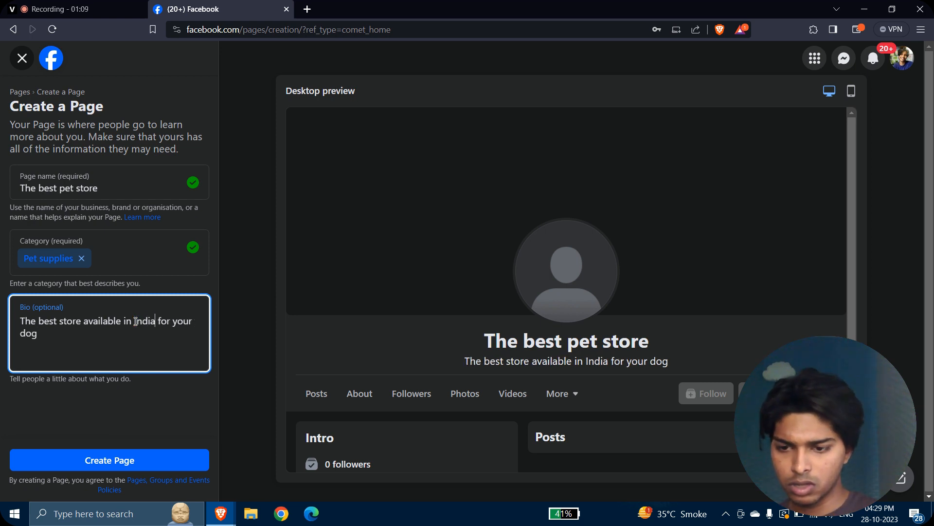
{"action": "left_click", "coordinate": [93, 459]}
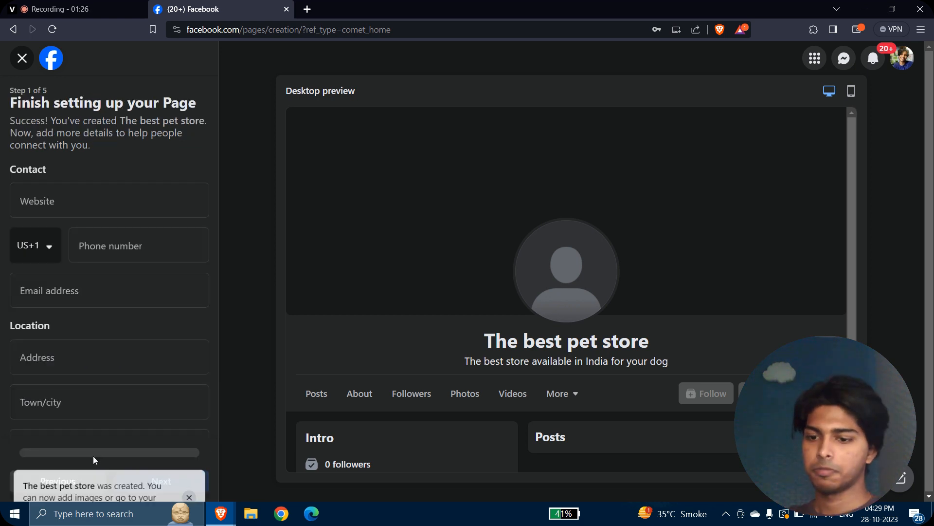
Go through the Page setup without adding optional details, skipping WhatsApp and friend invites, and dismiss the welcome tour.
{"action": "left_click", "coordinate": [98, 213]}
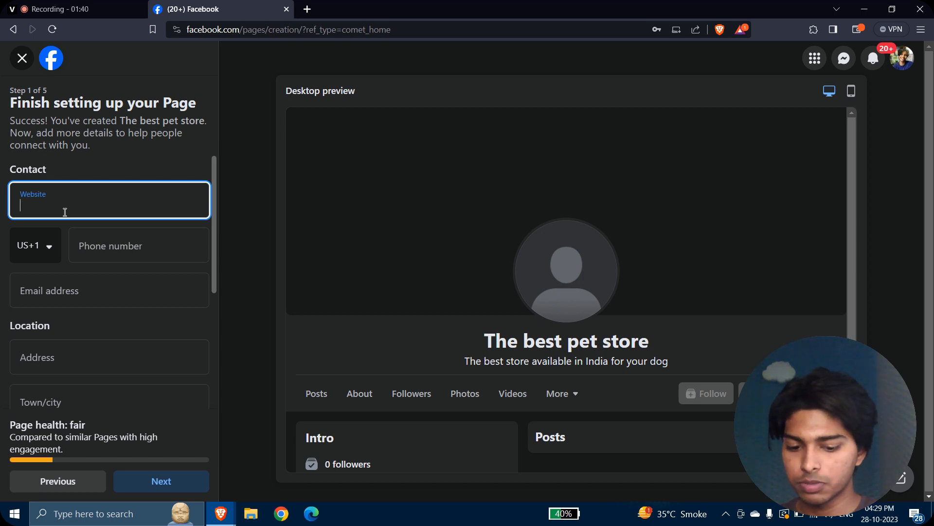
{"action": "scroll", "coordinate": [64, 212], "scroll_direction": "down", "scroll_amount": 4}
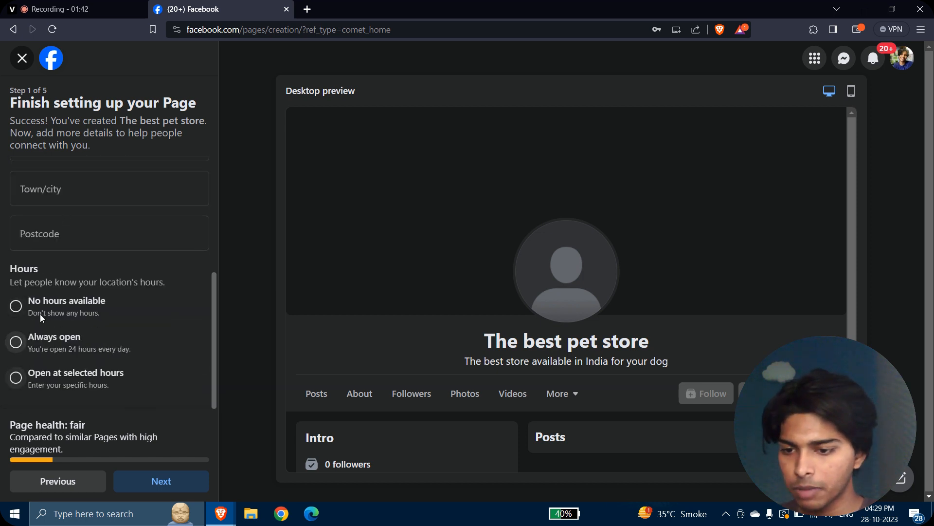
{"action": "left_click", "coordinate": [165, 487]}
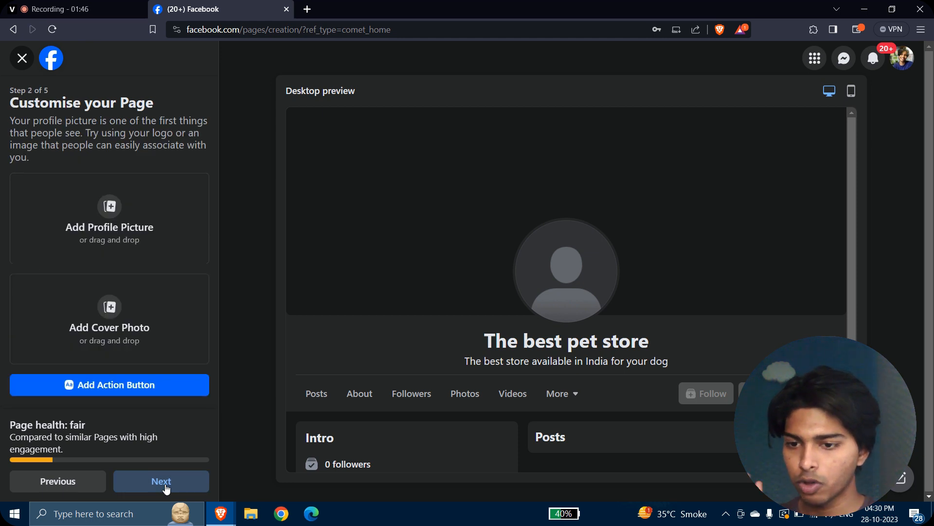
{"action": "left_click", "coordinate": [166, 487]}
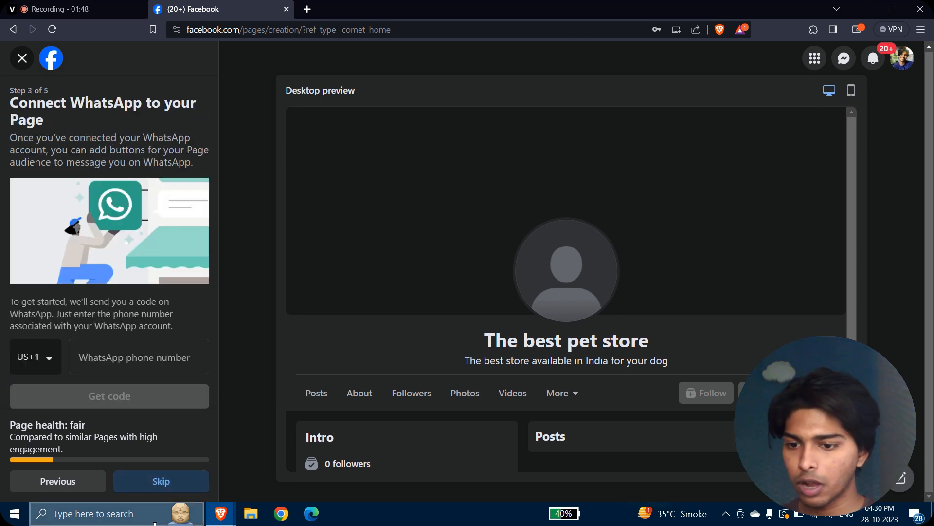
{"action": "left_click", "coordinate": [176, 492]}
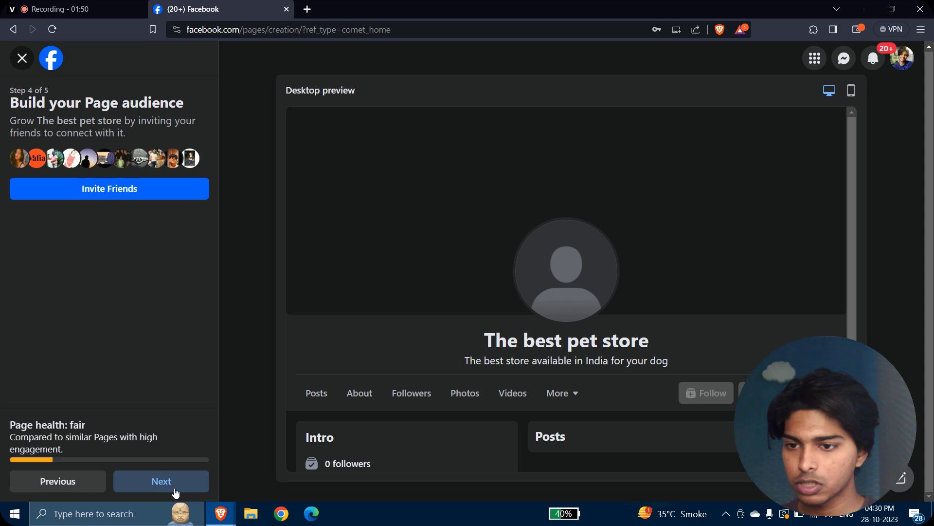
{"action": "left_click", "coordinate": [176, 491]}
{"action": "left_click", "coordinate": [176, 492]}
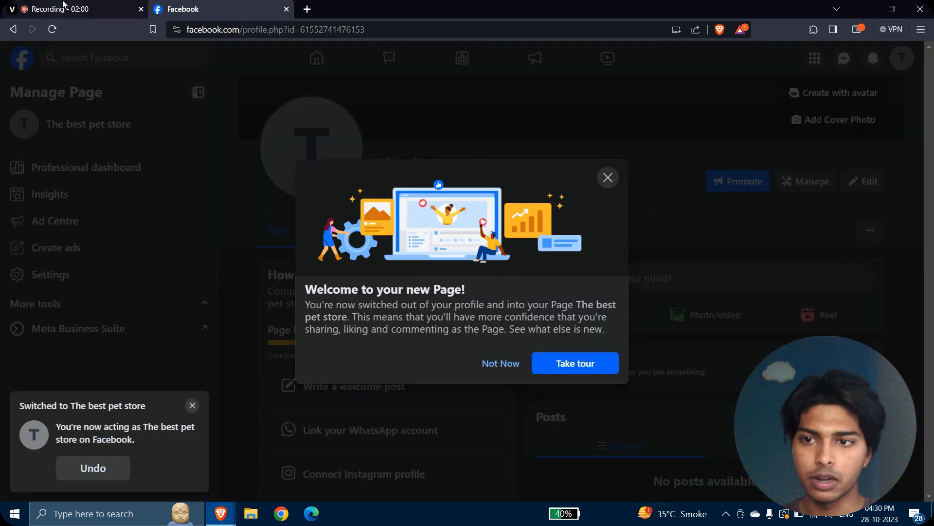
{"action": "left_click", "coordinate": [608, 178]}
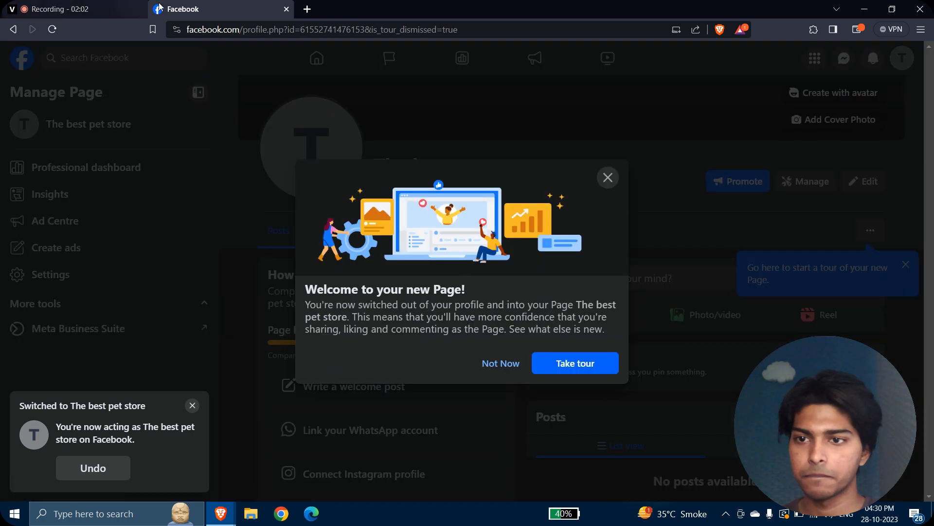
Switch to the web whiteboard and sketch a person with one arrow to the handwritten word "Page" and another to a jagged-topped square.
{"action": "left_click", "coordinate": [93, 6]}
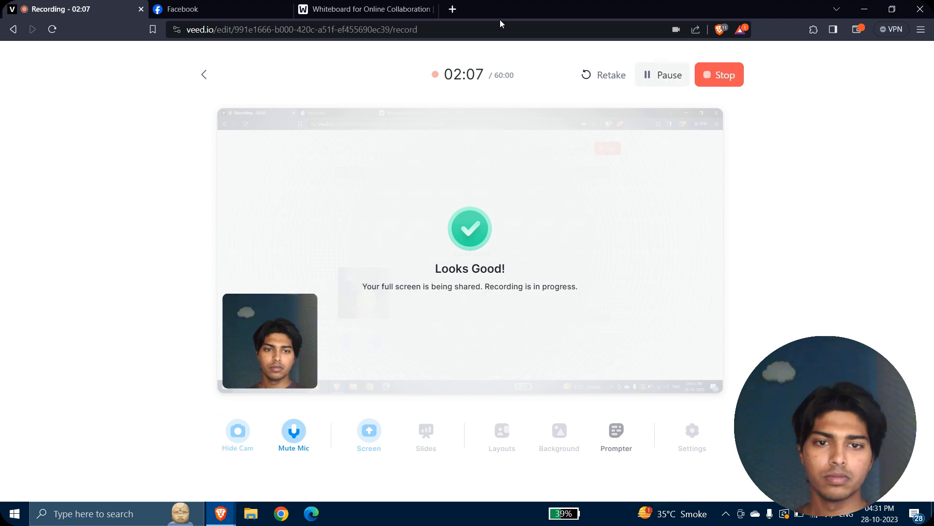
{"action": "left_click", "coordinate": [370, 8]}
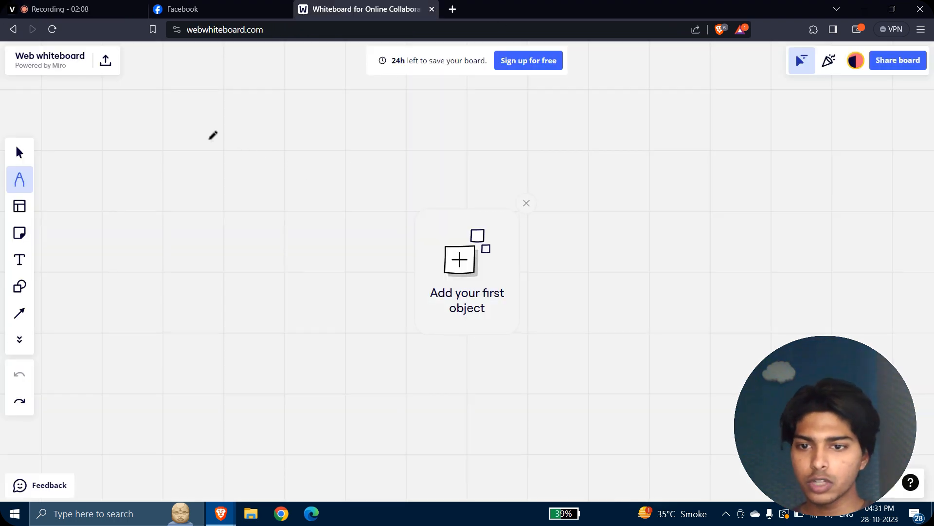
{"action": "left_click_drag", "start_coordinate": [213, 148], "coordinate": [192, 202]}
{"action": "mouse_move", "coordinate": [210, 168]}
{"action": "left_mouse_down"}
{"action": "mouse_move", "coordinate": [230, 184]}
{"action": "mouse_move", "coordinate": [205, 203]}
{"action": "mouse_move", "coordinate": [184, 203]}
{"action": "left_mouse_up"}
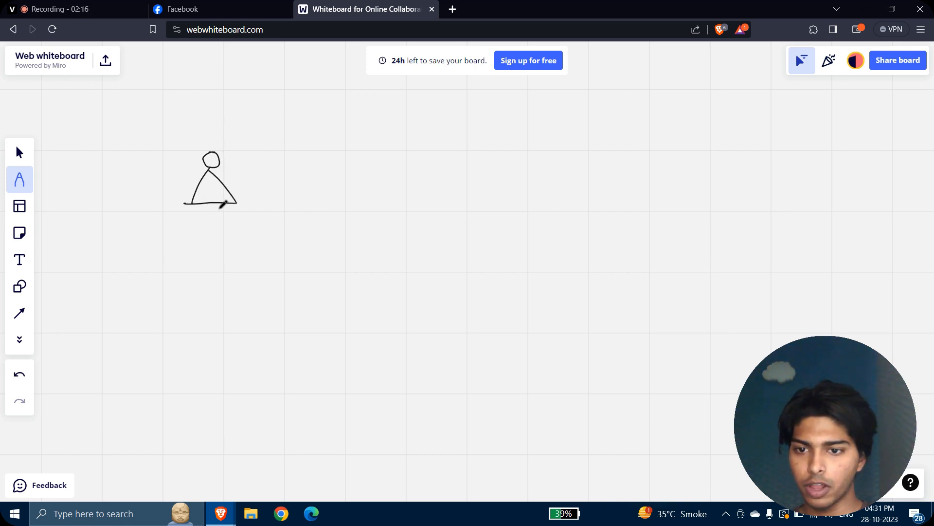
{"action": "mouse_move", "coordinate": [211, 218]}
{"action": "left_mouse_down"}
{"action": "mouse_move", "coordinate": [211, 243]}
{"action": "mouse_move", "coordinate": [219, 236]}
{"action": "mouse_move", "coordinate": [179, 271]}
{"action": "mouse_move", "coordinate": [186, 261]}
{"action": "mouse_move", "coordinate": [211, 281]}
{"action": "mouse_move", "coordinate": [201, 293]}
{"action": "mouse_move", "coordinate": [210, 270]}
{"action": "mouse_move", "coordinate": [226, 274]}
{"action": "left_mouse_up"}
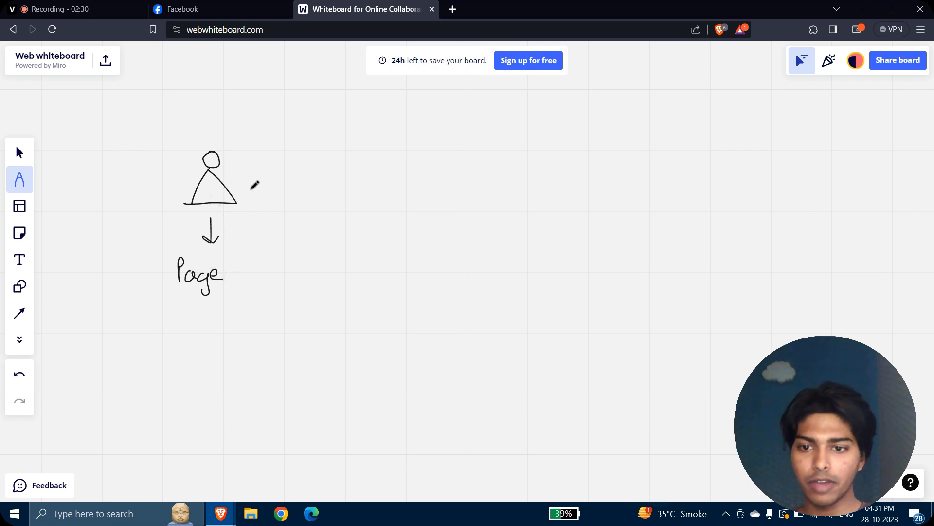
{"action": "mouse_move", "coordinate": [239, 189]}
{"action": "left_mouse_down"}
{"action": "mouse_move", "coordinate": [265, 176]}
{"action": "mouse_move", "coordinate": [338, 172]}
{"action": "mouse_move", "coordinate": [373, 192]}
{"action": "mouse_move", "coordinate": [410, 181]}
{"action": "mouse_move", "coordinate": [403, 157]}
{"action": "mouse_move", "coordinate": [376, 161]}
{"action": "mouse_move", "coordinate": [403, 161]}
{"action": "left_mouse_up"}
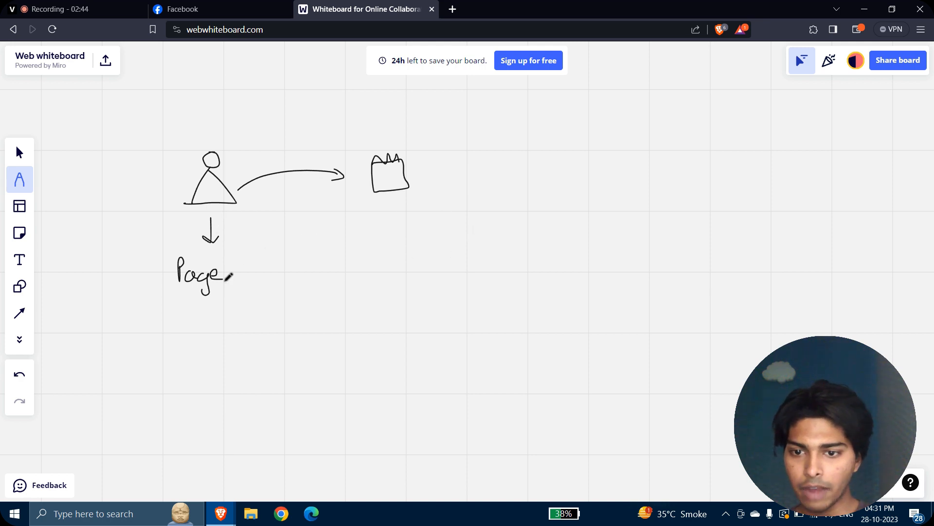
{"action": "mouse_move", "coordinate": [231, 278]}
{"action": "left_mouse_down"}
{"action": "mouse_move", "coordinate": [371, 230]}
{"action": "mouse_move", "coordinate": [366, 243]}
{"action": "left_mouse_up"}
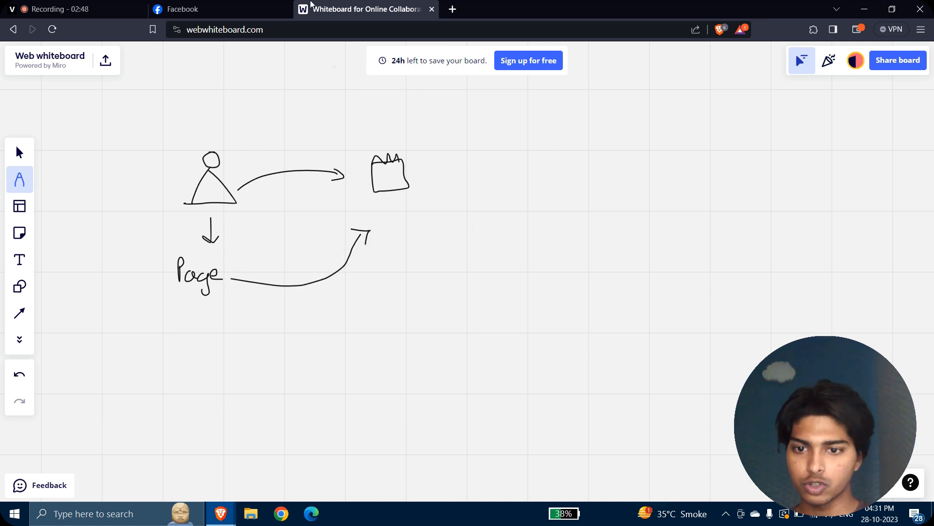
{"action": "key", "text": "ctrl+z"}
{"action": "key", "text": "ctrl+z"}
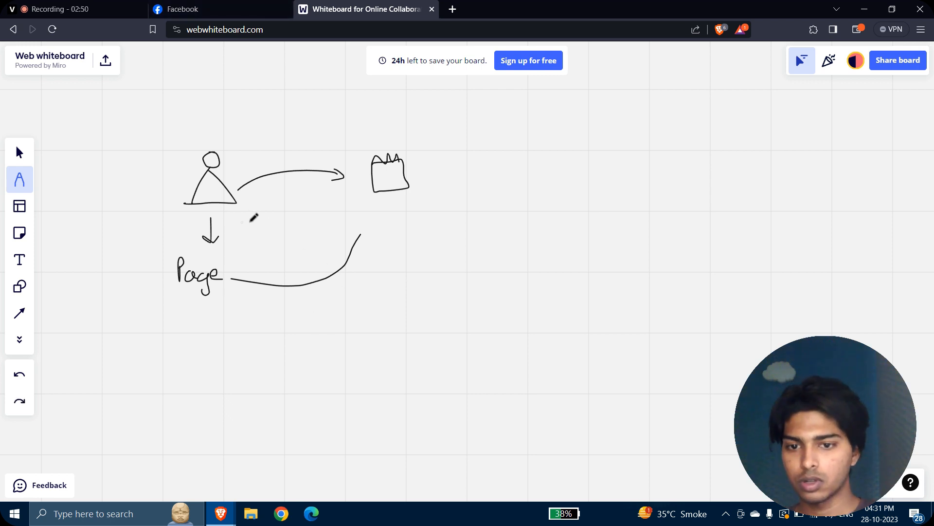
{"action": "key", "text": "ctrl+z"}
Return to the Facebook Page, open Meta Business Suite for it, and view the list of business accounts.
{"action": "left_click", "coordinate": [209, 4]}
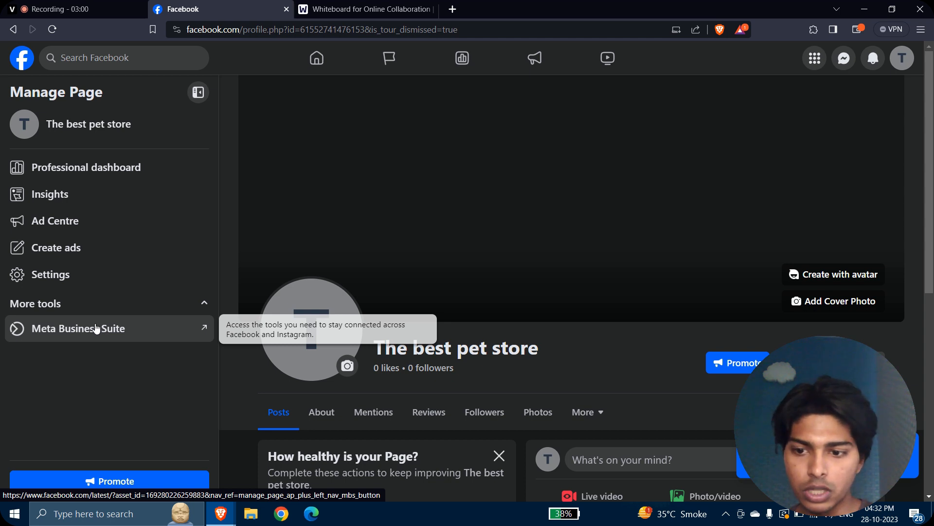
{"action": "left_click", "coordinate": [815, 59]}
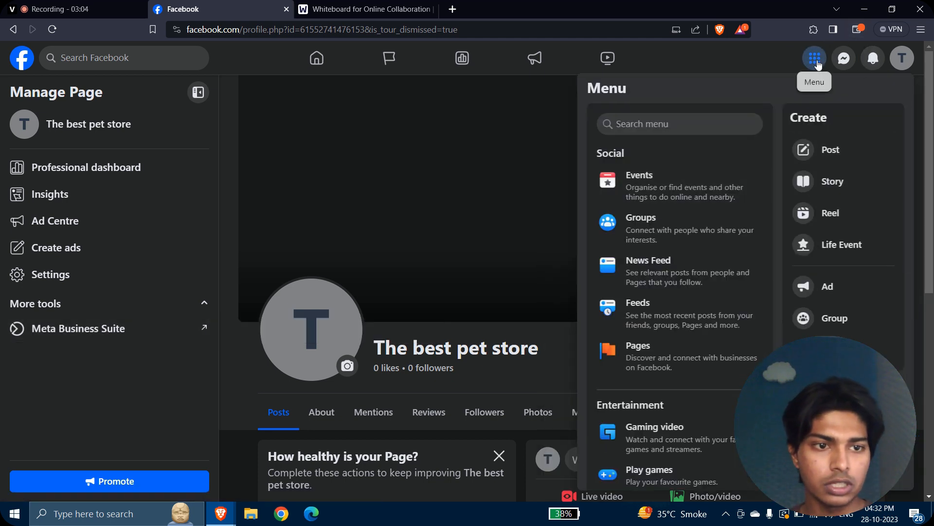
{"action": "scroll", "coordinate": [715, 309], "scroll_direction": "down", "scroll_amount": 7}
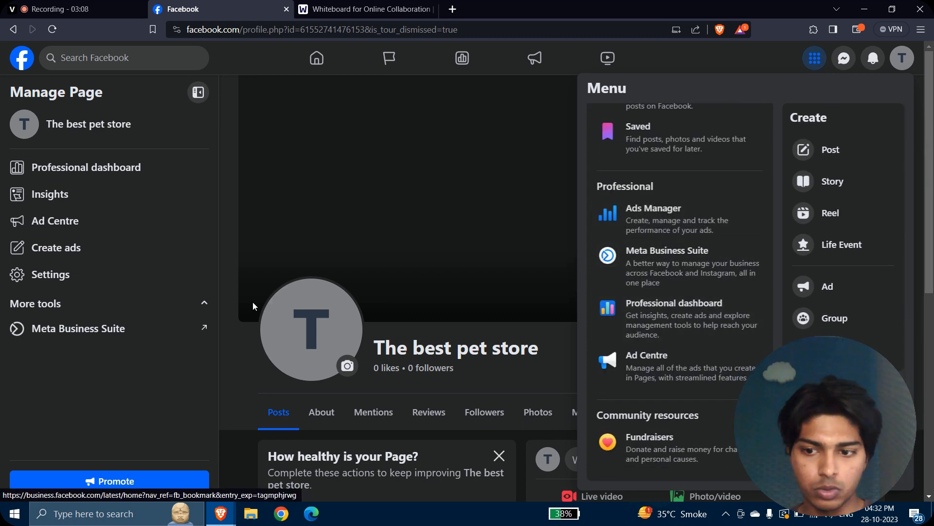
{"action": "left_click", "coordinate": [148, 327]}
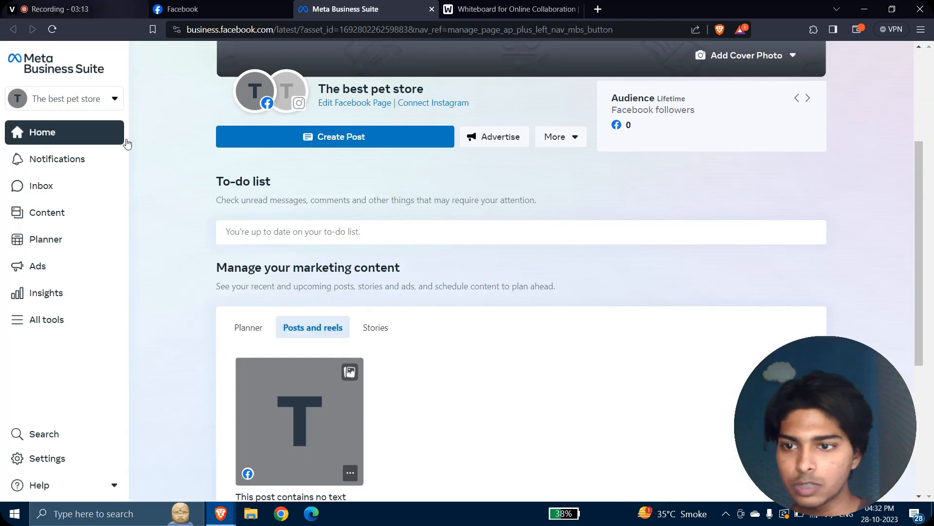
{"action": "left_click", "coordinate": [80, 104]}
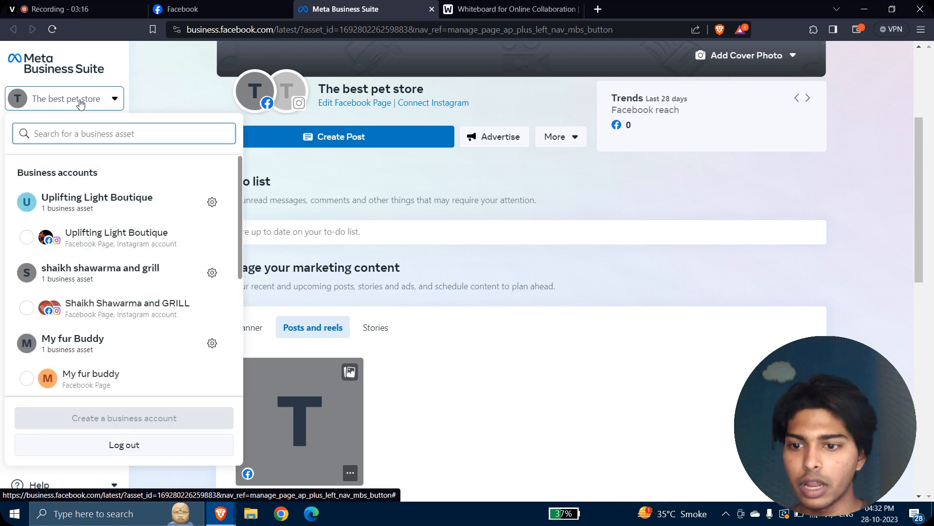
{"action": "left_click", "coordinate": [142, 87]}
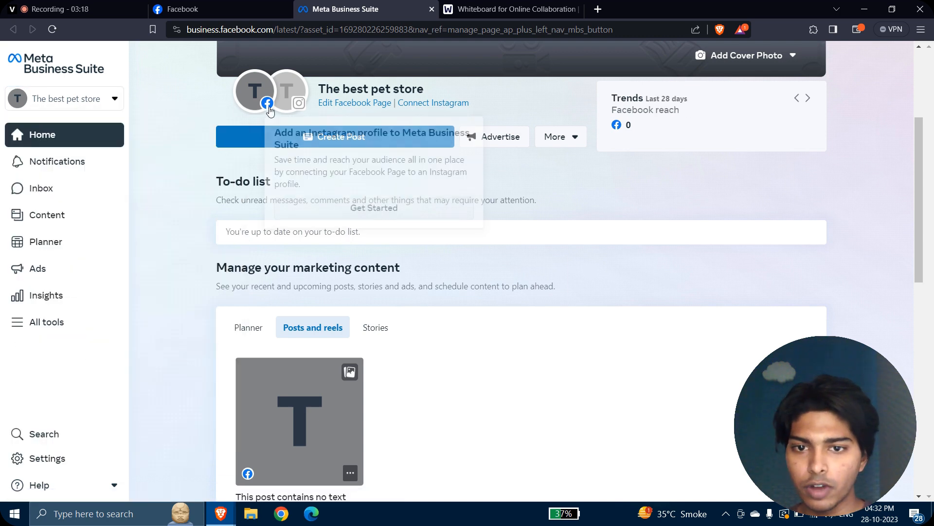
Review the business accounts and Pages available in the account list, including the option to create a business account, and close the list.
{"action": "mouse_move", "coordinate": [244, 102]}
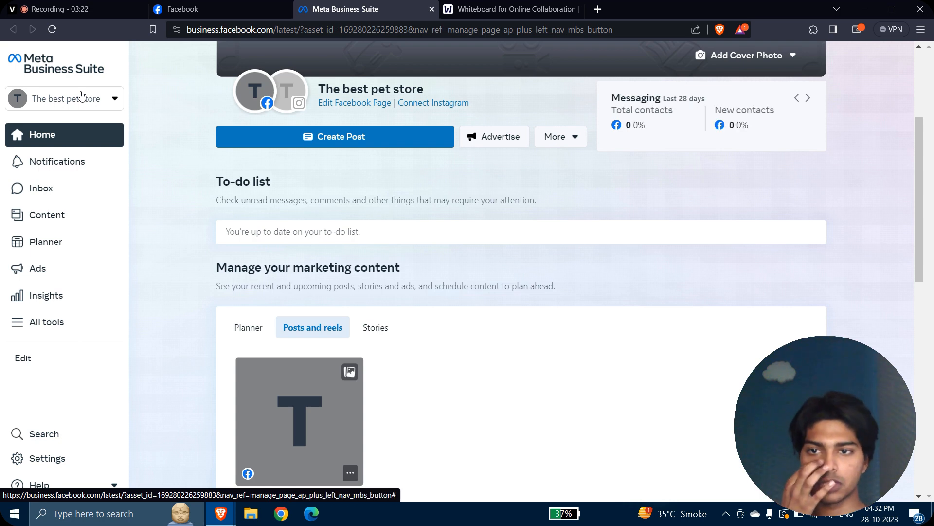
{"action": "left_click", "coordinate": [82, 96]}
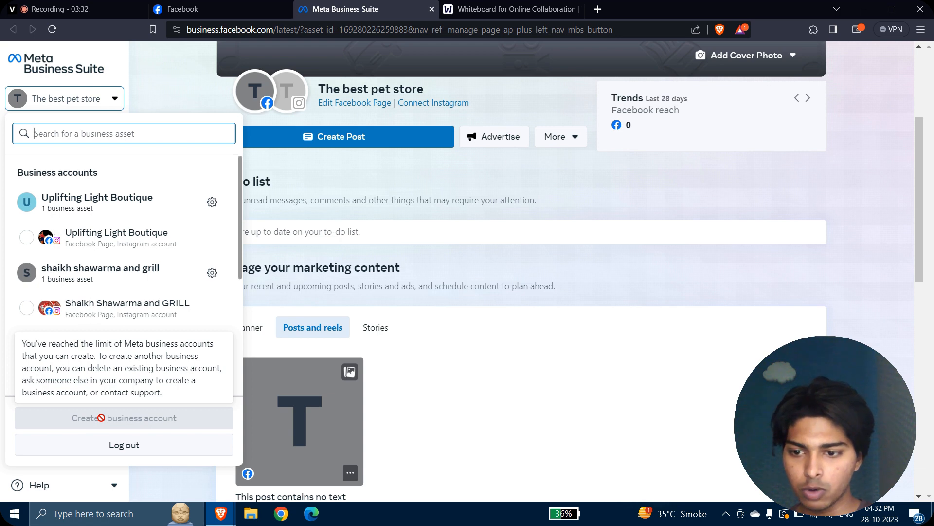
{"action": "scroll", "coordinate": [170, 184], "scroll_direction": "down", "scroll_amount": 5}
{"action": "scroll", "coordinate": [171, 184], "scroll_direction": "up", "scroll_amount": 3}
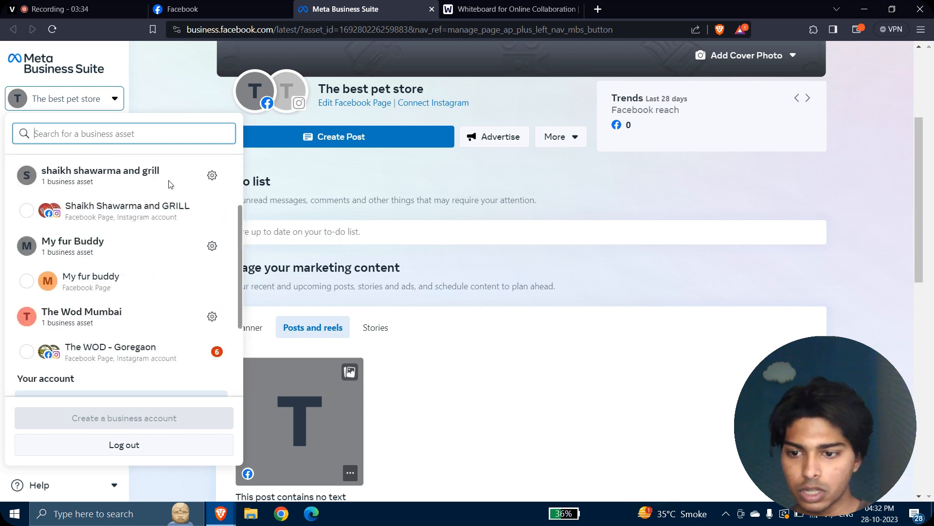
{"action": "scroll", "coordinate": [171, 184], "scroll_direction": "down", "scroll_amount": 3}
{"action": "mouse_move", "coordinate": [165, 423]}
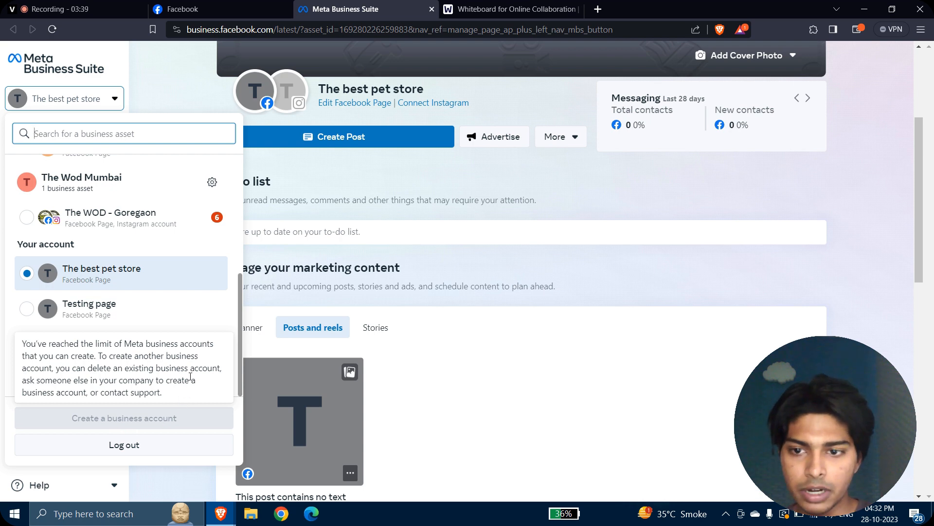
{"action": "left_click", "coordinate": [340, 180]}
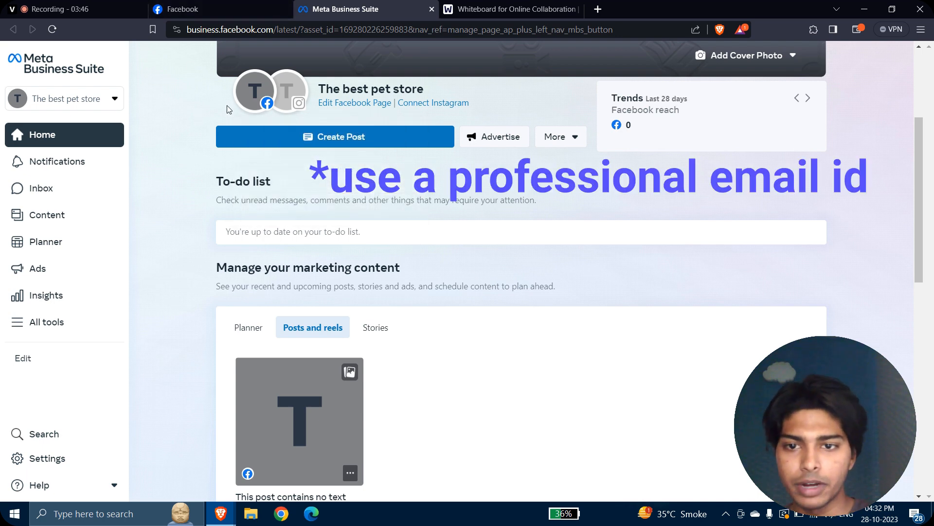
Switch to the web whiteboard, enclose the jagged-topped square in a larger square, and draw an arrow from it to a second handwritten "Page".
{"action": "left_click", "coordinate": [521, 6]}
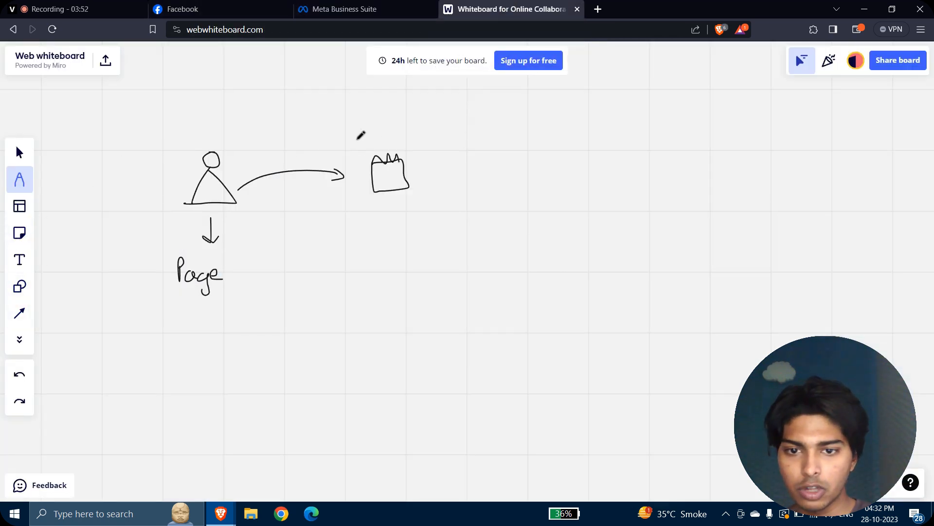
{"action": "mouse_move", "coordinate": [356, 136]}
{"action": "left_mouse_down"}
{"action": "mouse_move", "coordinate": [358, 209]}
{"action": "mouse_move", "coordinate": [428, 197]}
{"action": "mouse_move", "coordinate": [423, 138]}
{"action": "mouse_move", "coordinate": [350, 139]}
{"action": "left_mouse_up"}
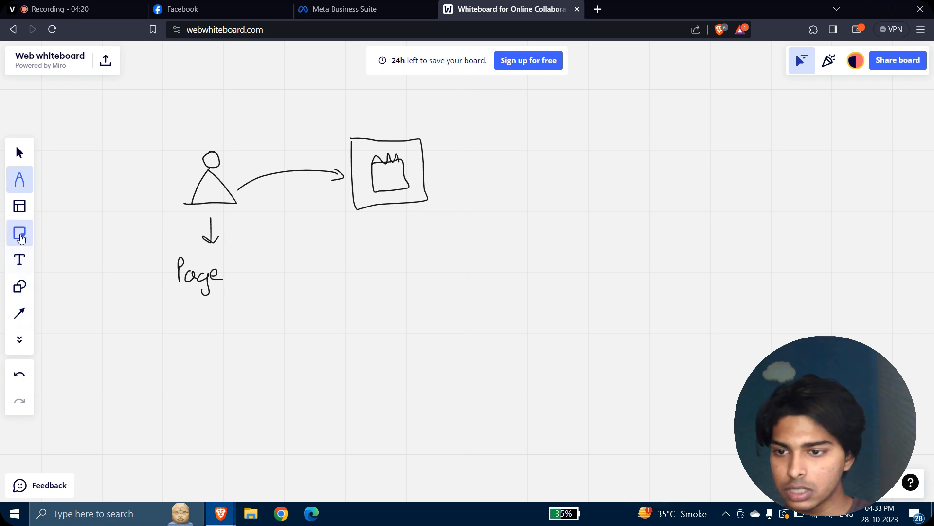
{"action": "mouse_move", "coordinate": [390, 209]}
{"action": "left_mouse_down"}
{"action": "mouse_move", "coordinate": [397, 236]}
{"action": "mouse_move", "coordinate": [407, 229]}
{"action": "left_mouse_up"}
{"action": "mouse_move", "coordinate": [368, 278]}
{"action": "left_mouse_down"}
{"action": "mouse_move", "coordinate": [366, 256]}
{"action": "mouse_move", "coordinate": [389, 267]}
{"action": "mouse_move", "coordinate": [411, 260]}
{"action": "mouse_move", "coordinate": [396, 282]}
{"action": "mouse_move", "coordinate": [413, 259]}
{"action": "mouse_move", "coordinate": [420, 272]}
{"action": "left_mouse_up"}
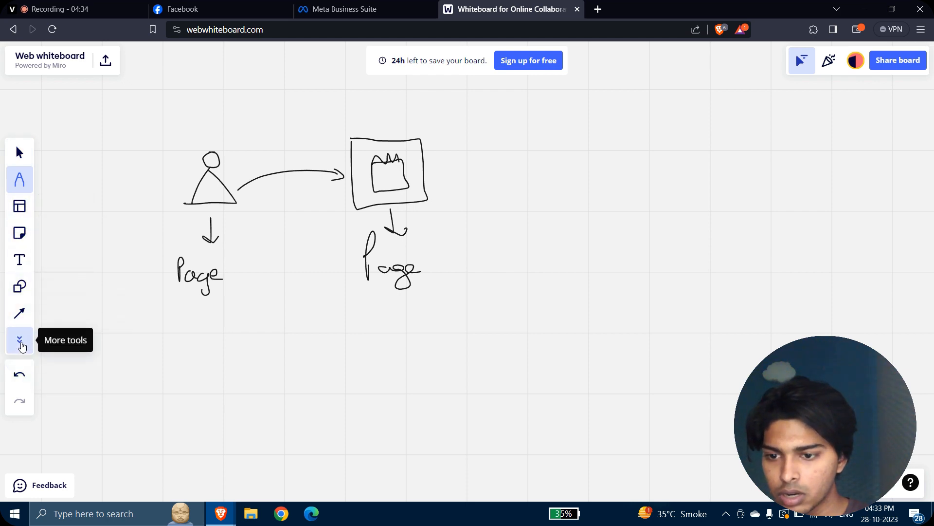
Dismiss the whiteboard's sign-up offer and scribble out the word "Page" beneath the person.
{"action": "left_click", "coordinate": [21, 344]}
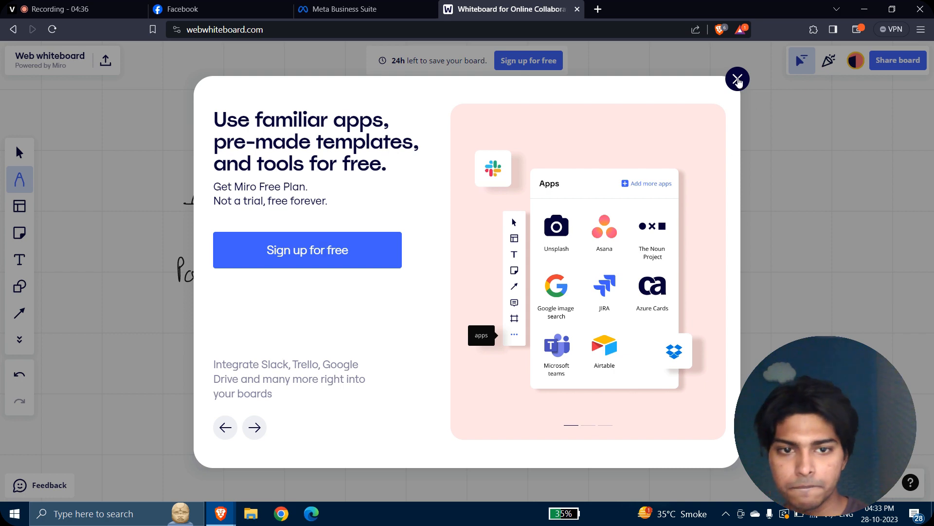
{"action": "left_click", "coordinate": [738, 80]}
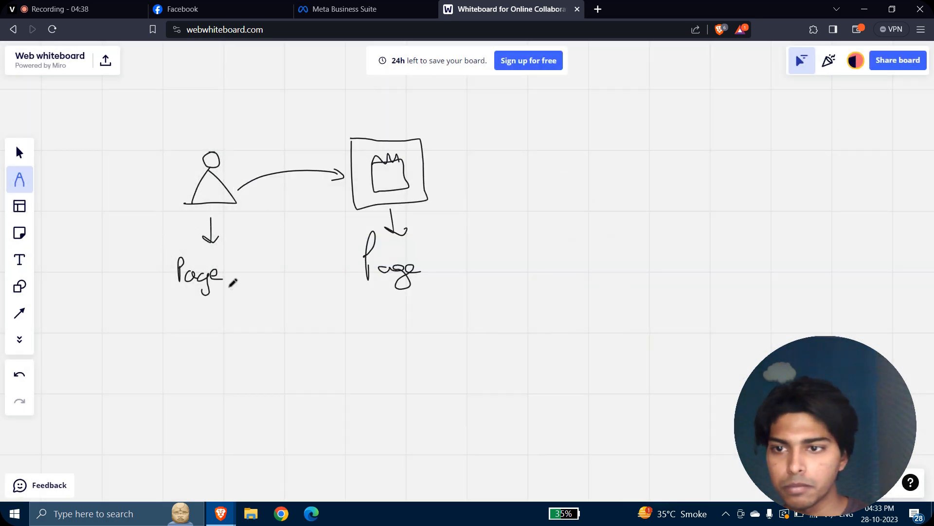
{"action": "mouse_move", "coordinate": [187, 265]}
{"action": "left_mouse_down"}
{"action": "mouse_move", "coordinate": [226, 273]}
{"action": "mouse_move", "coordinate": [192, 280]}
{"action": "mouse_move", "coordinate": [173, 263]}
{"action": "mouse_move", "coordinate": [207, 270]}
{"action": "left_mouse_up"}
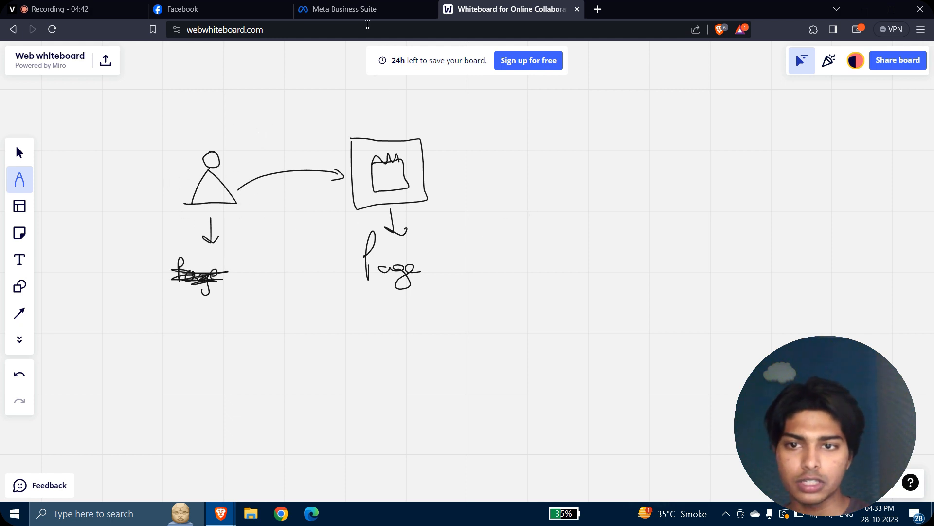
Return to Meta Business Suite and open the Pages settings of the My fur Buddy business account.
{"action": "left_click", "coordinate": [343, 9]}
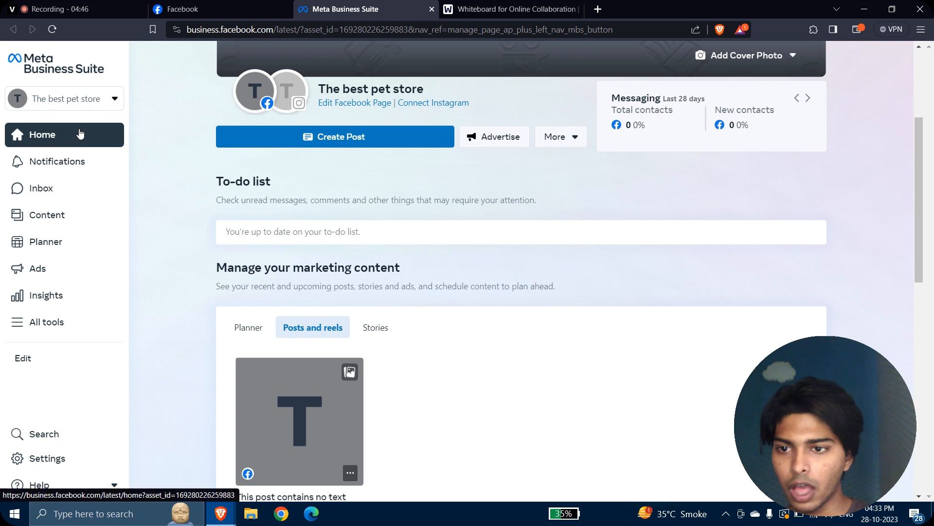
{"action": "left_click", "coordinate": [86, 108]}
{"action": "scroll", "coordinate": [58, 322], "scroll_direction": "down", "scroll_amount": 5}
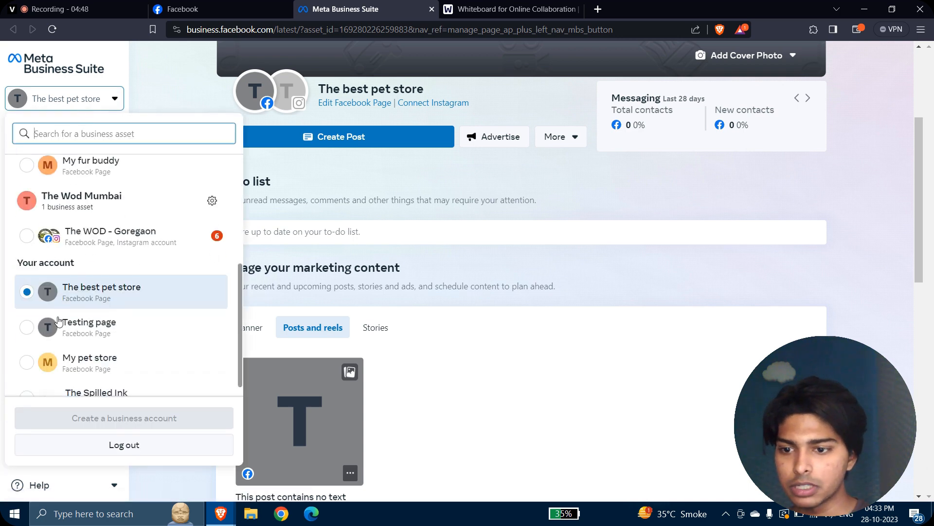
{"action": "scroll", "coordinate": [129, 217], "scroll_direction": "up", "scroll_amount": 3}
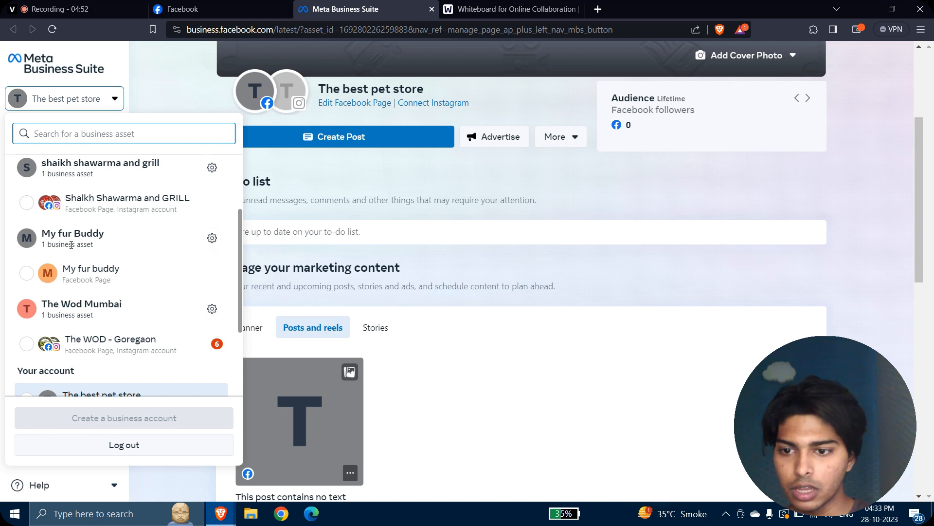
{"action": "left_click", "coordinate": [215, 238]}
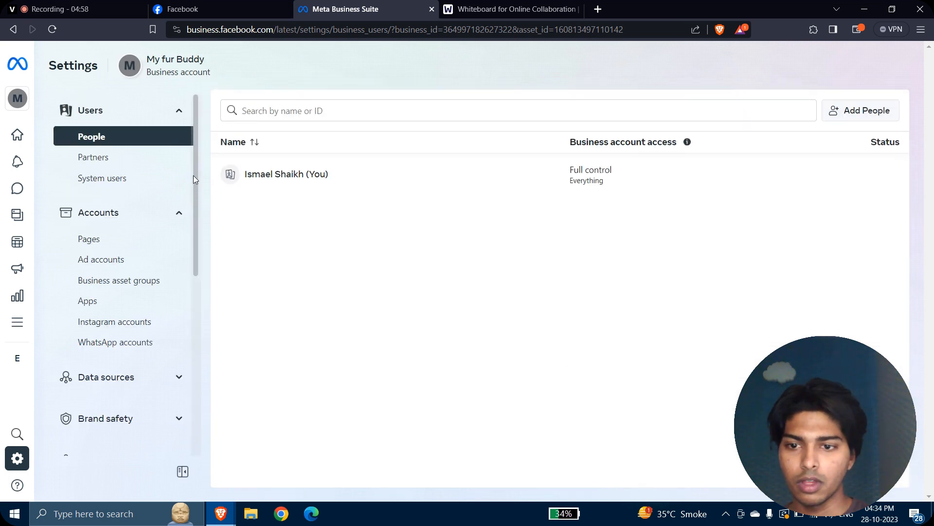
{"action": "left_click", "coordinate": [92, 243]}
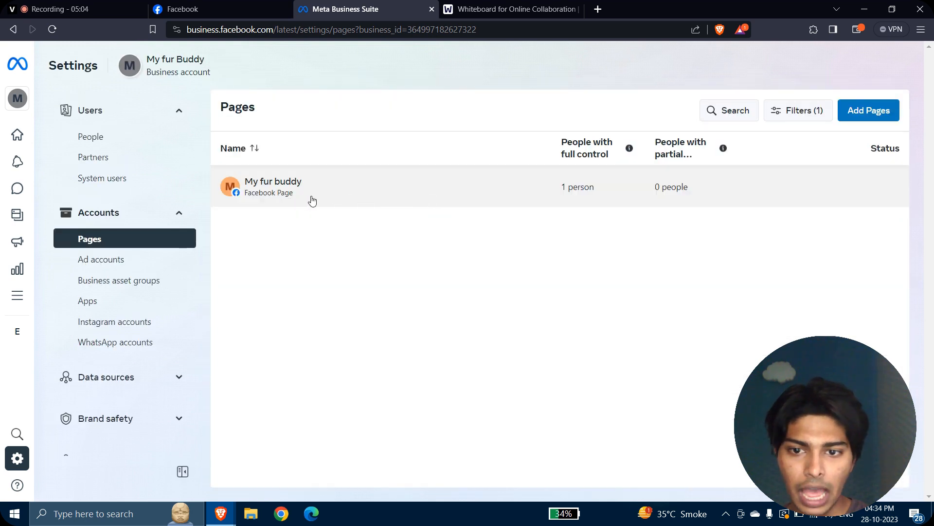
Examine the options for adding a Page and the form for creating a new Facebook Page, and close the form unfilled.
{"action": "left_click", "coordinate": [880, 118]}
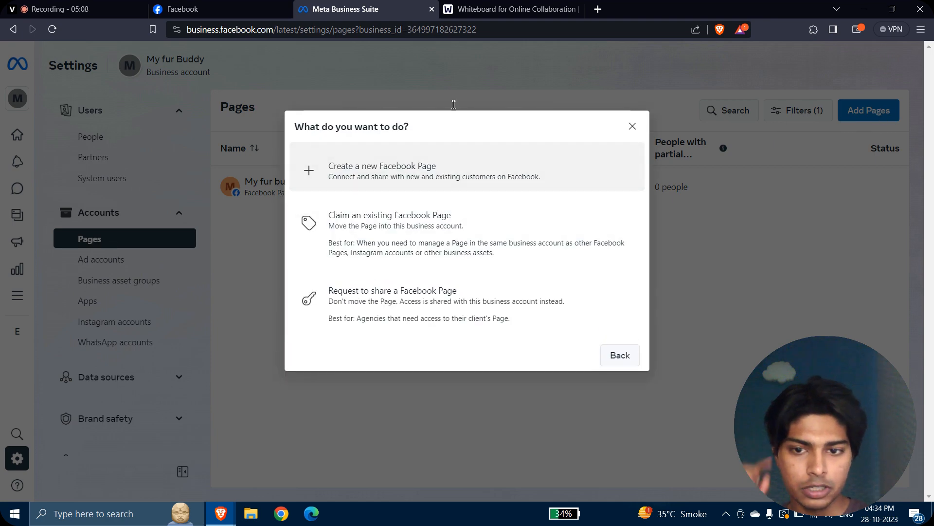
{"action": "left_click", "coordinate": [632, 127]}
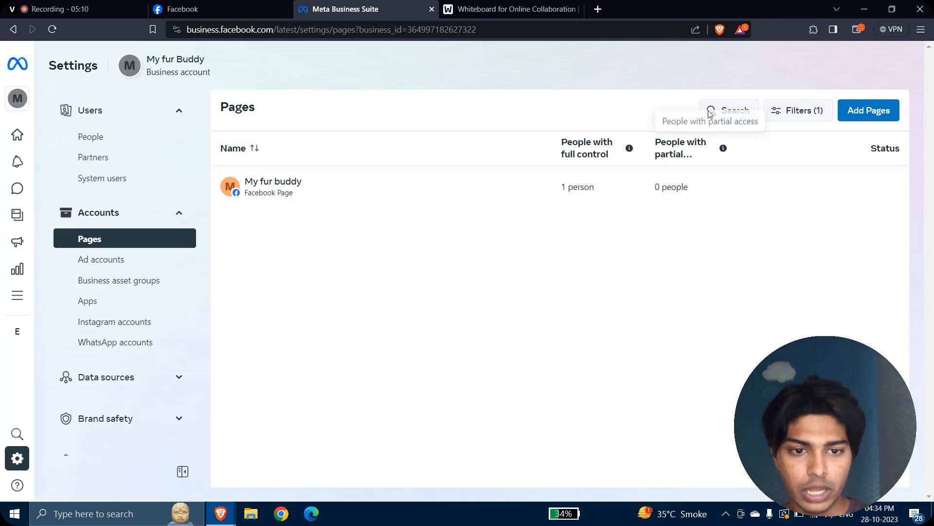
{"action": "left_click", "coordinate": [876, 117]}
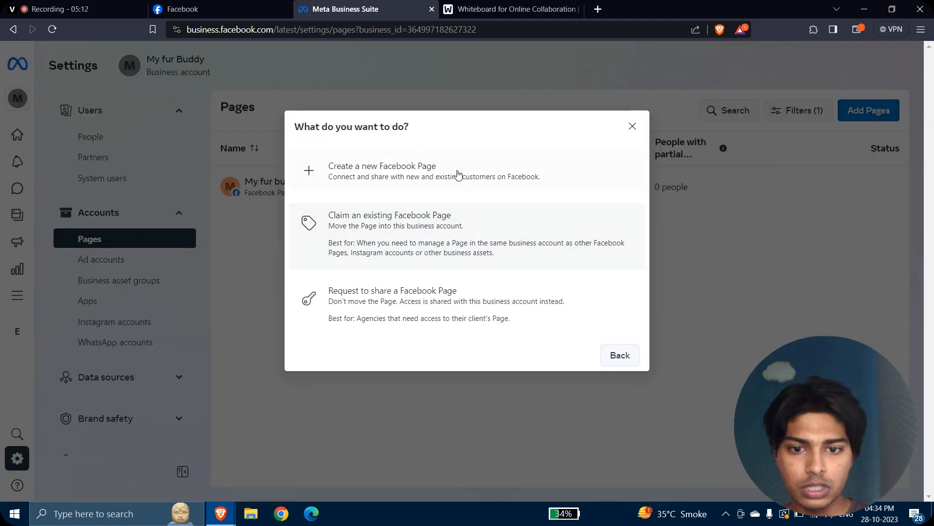
{"action": "left_click", "coordinate": [410, 179]}
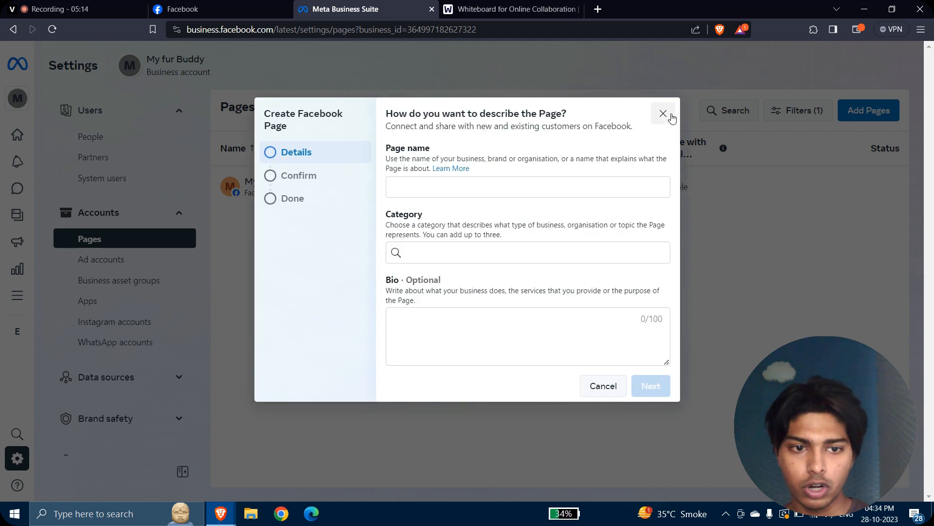
{"action": "left_click", "coordinate": [668, 115]}
Prepare a claim of the existing Page "The best pet store" for My fur Buddy, agree to the terms, and close it without submitting.
{"action": "left_click", "coordinate": [888, 111]}
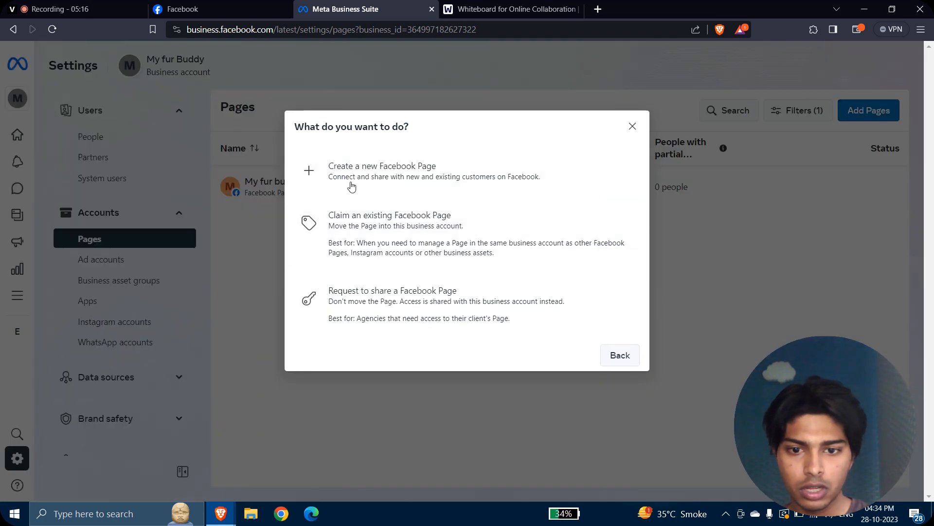
{"action": "left_click", "coordinate": [463, 256]}
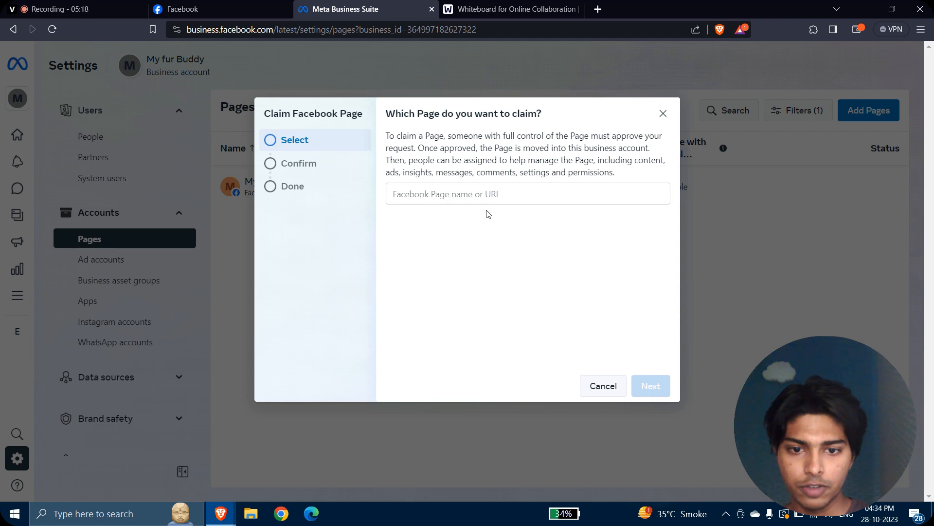
{"action": "left_click", "coordinate": [490, 198]}
{"action": "type", "text": "The best"}
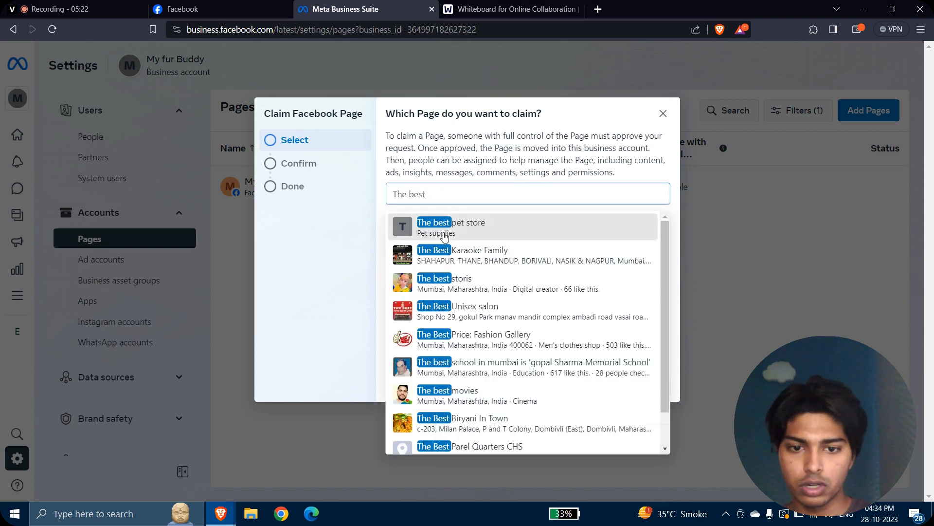
{"action": "left_click", "coordinate": [459, 217]}
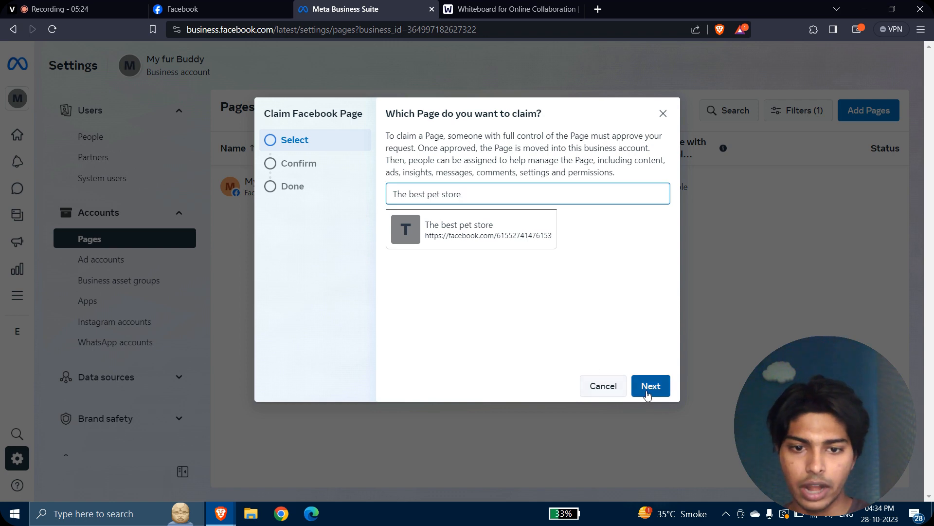
{"action": "left_click", "coordinate": [647, 392]}
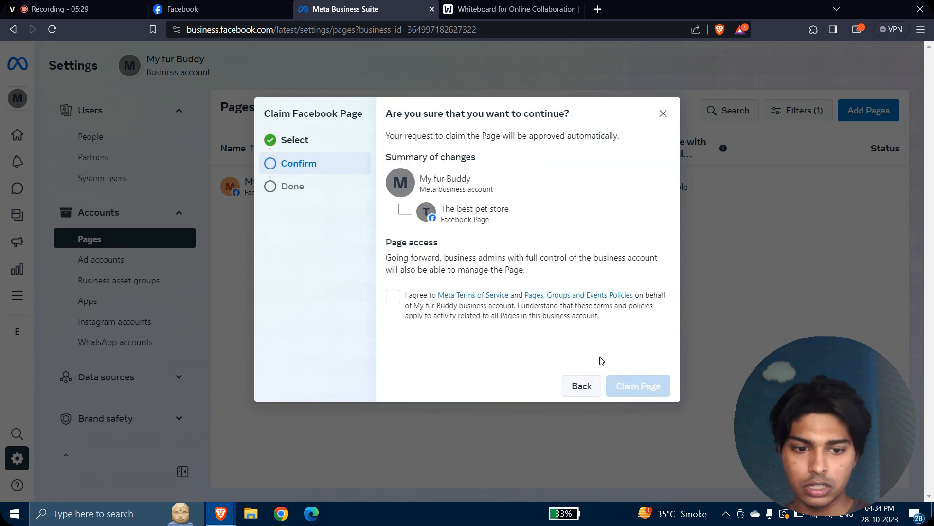
{"action": "left_click", "coordinate": [395, 299]}
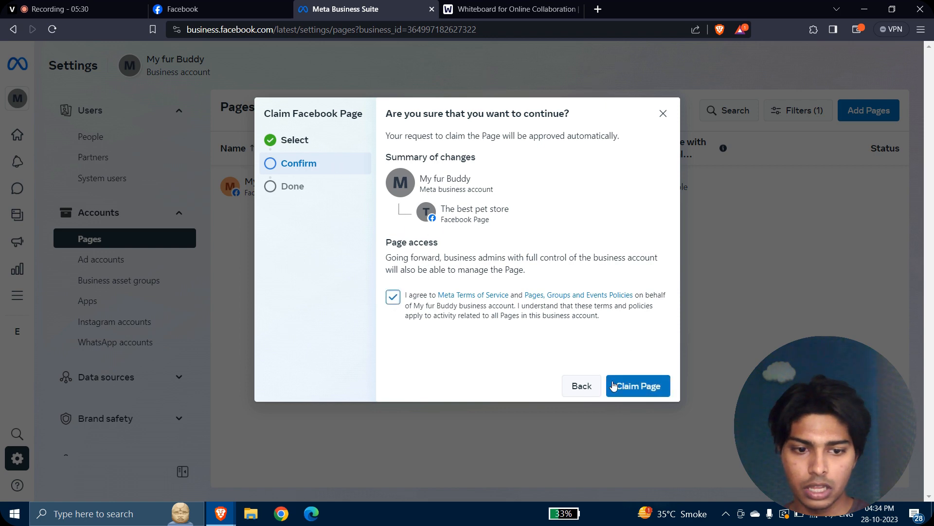
{"action": "left_click", "coordinate": [663, 113]}
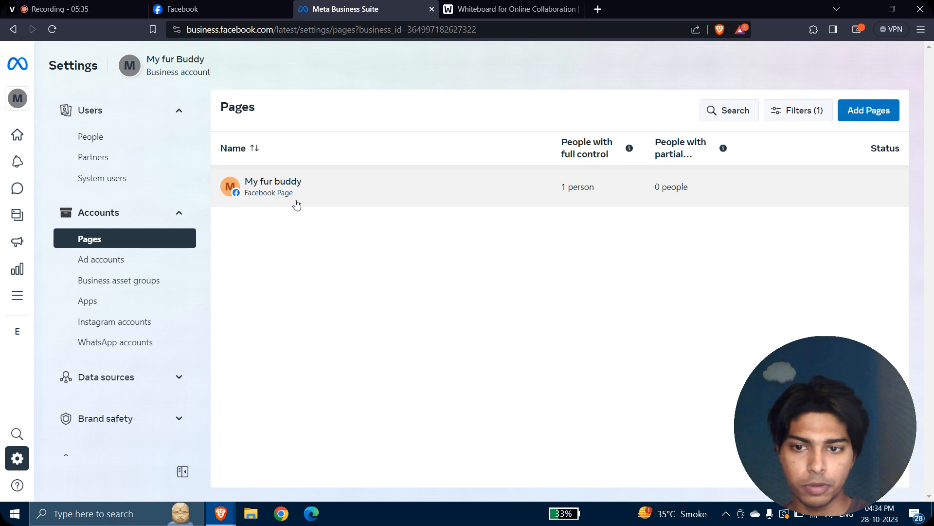
View the business account list, switch to the web whiteboard, and draw a large check mark below the second "Page".
{"action": "left_click", "coordinate": [18, 105]}
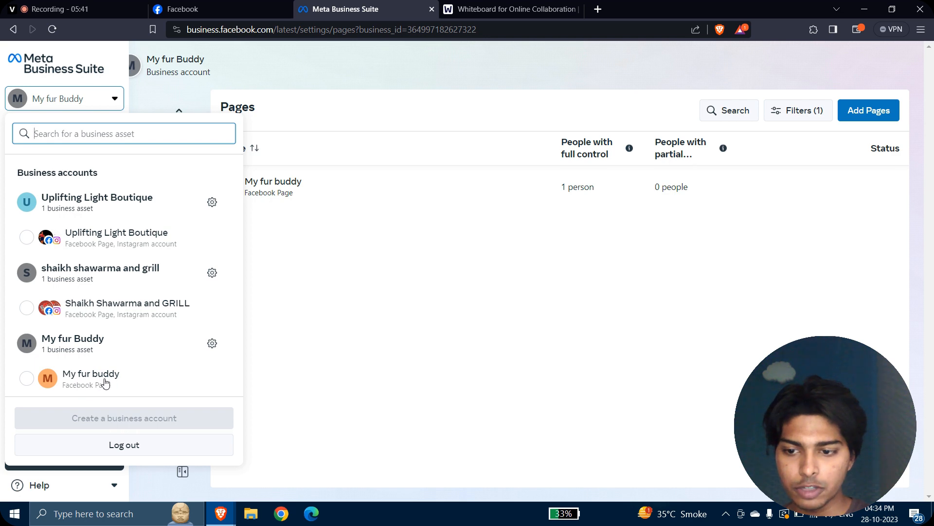
{"action": "left_click", "coordinate": [506, 6]}
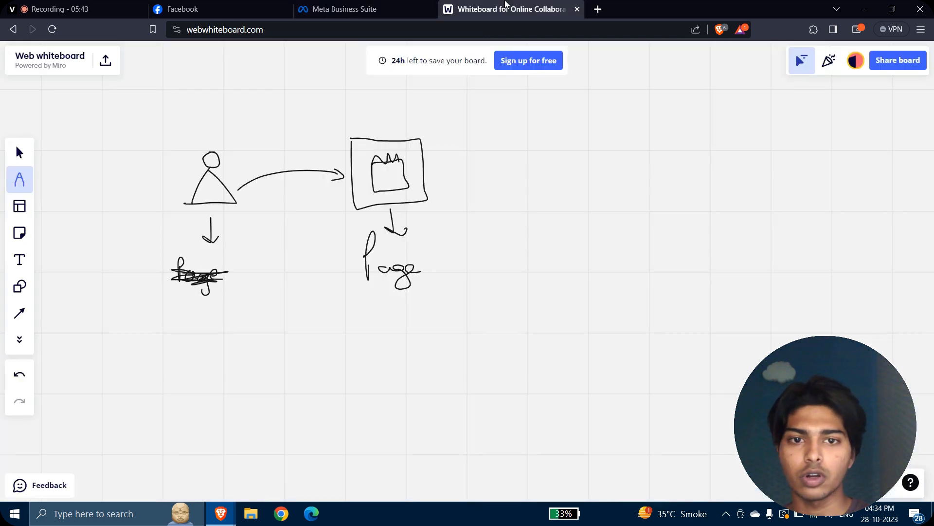
{"action": "left_click_drag", "start_coordinate": [254, 375], "coordinate": [383, 293]}
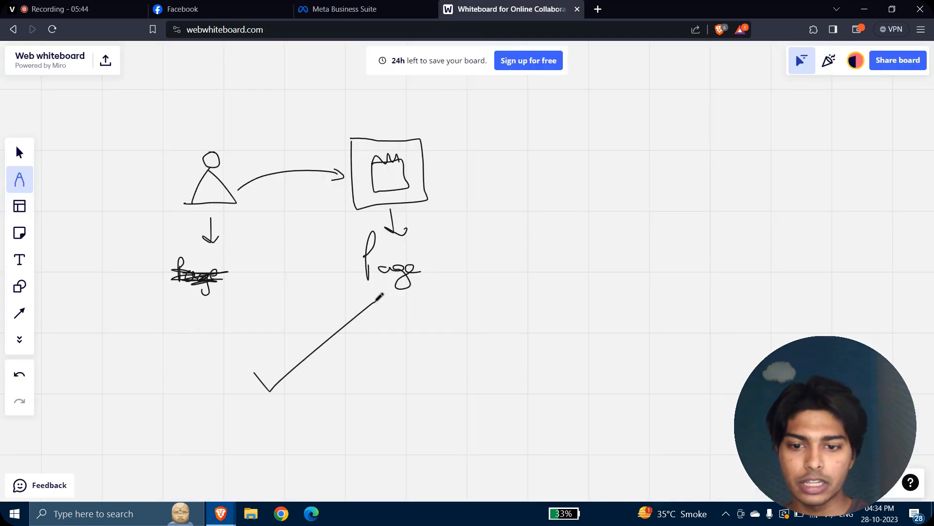
Return to Meta Business Suite, go to the My fur buddy home page, and open Ads Manager from all tools.
{"action": "left_click", "coordinate": [365, 8]}
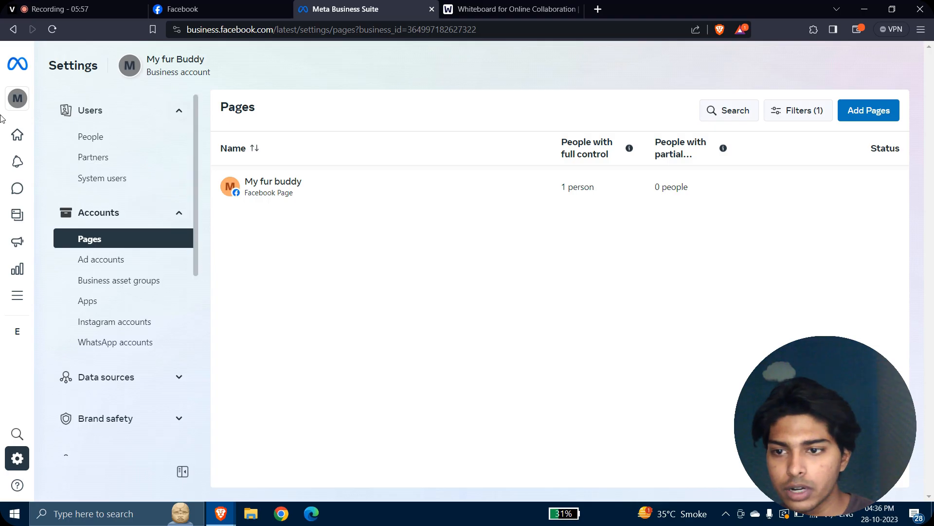
{"action": "left_click", "coordinate": [17, 140]}
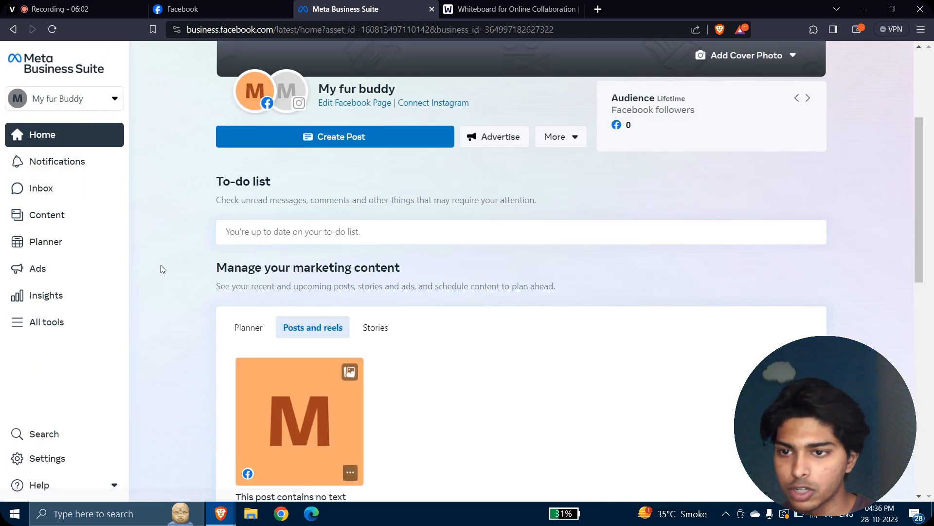
{"action": "left_click", "coordinate": [32, 323]}
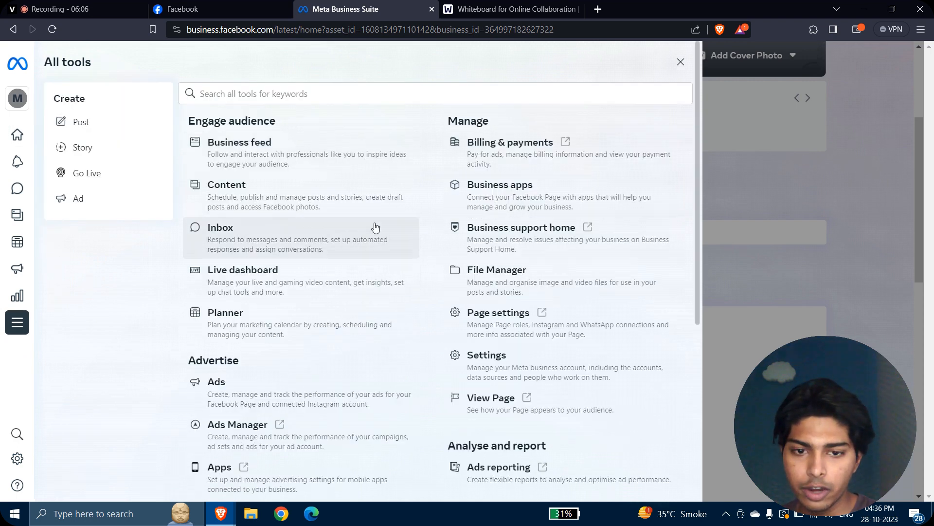
{"action": "scroll", "coordinate": [447, 294], "scroll_direction": "down", "scroll_amount": 2}
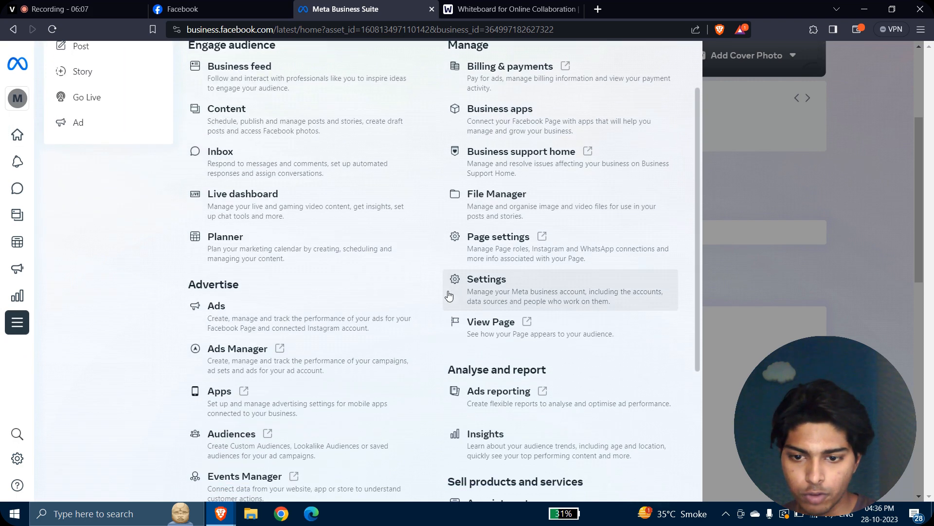
{"action": "left_click", "coordinate": [254, 355]}
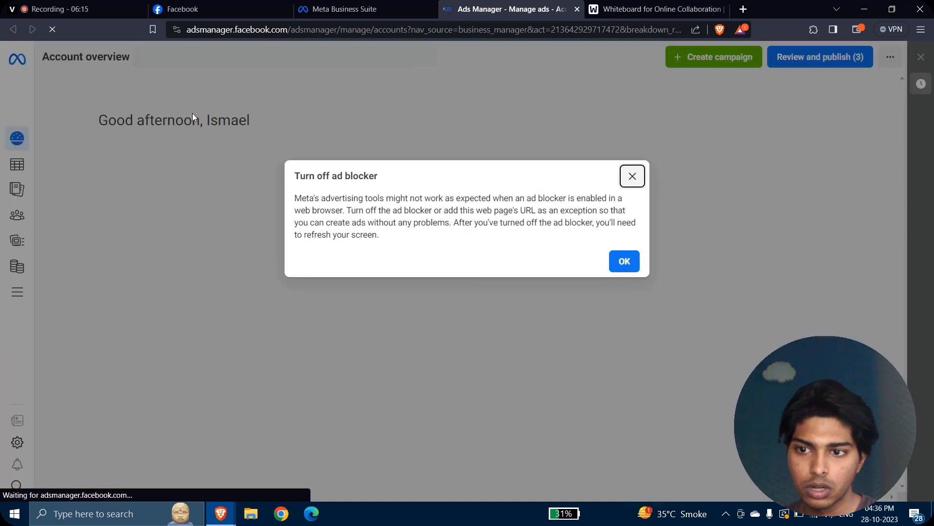
Close the ad blocker notice, then switch to the web whiteboard and undo the large check mark.
{"action": "left_click", "coordinate": [633, 178]}
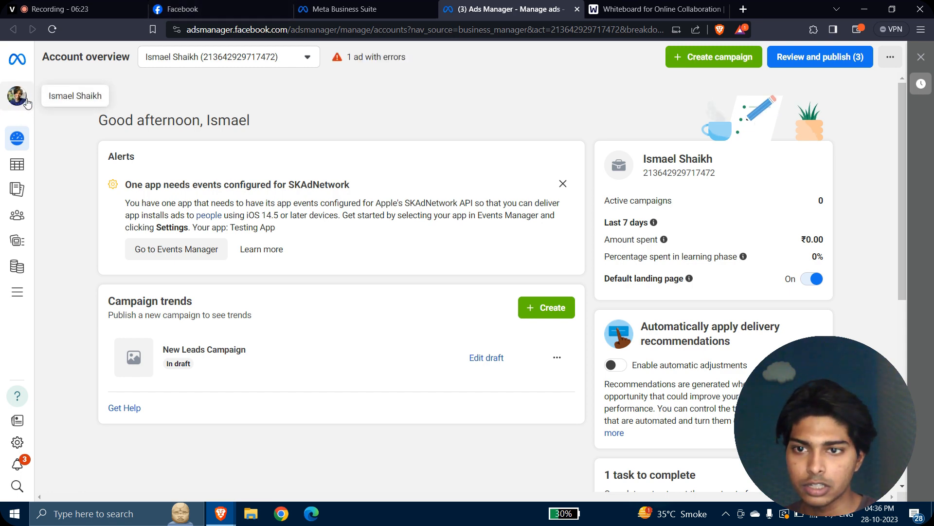
{"action": "left_click", "coordinate": [684, 5]}
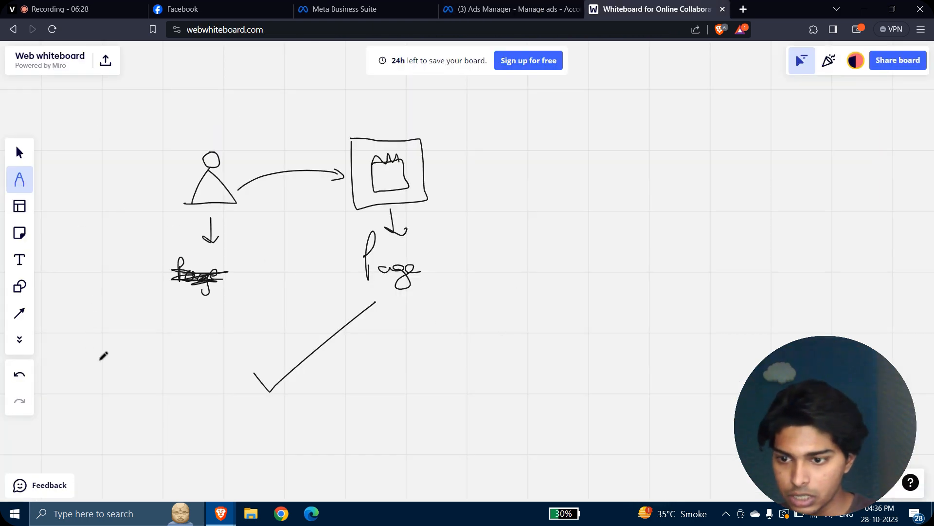
{"action": "left_click", "coordinate": [28, 374]}
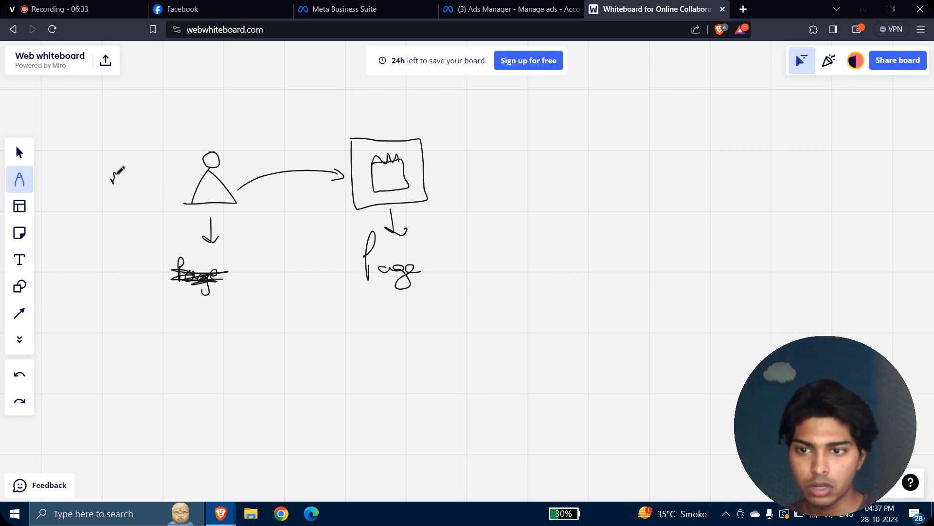
Handwrite "Ad ac" beside the stick figure, on the side away from the arrow, and draw a box around it.
{"action": "left_click_drag", "start_coordinate": [116, 177], "coordinate": [122, 182]}
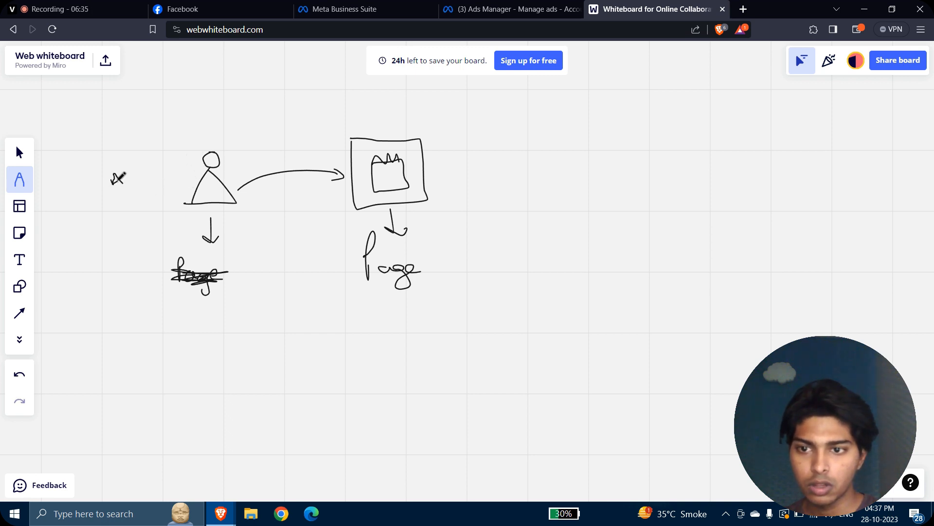
{"action": "mouse_move", "coordinate": [129, 181]}
{"action": "left_mouse_down"}
{"action": "mouse_move", "coordinate": [137, 173]}
{"action": "mouse_move", "coordinate": [147, 187]}
{"action": "mouse_move", "coordinate": [168, 183]}
{"action": "left_mouse_up"}
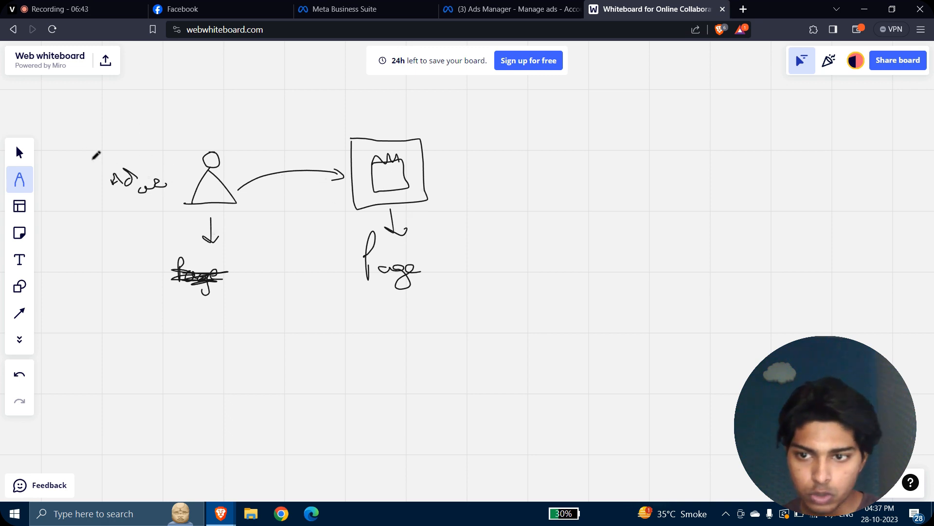
{"action": "mouse_move", "coordinate": [104, 152]}
{"action": "left_mouse_down"}
{"action": "mouse_move", "coordinate": [103, 212]}
{"action": "mouse_move", "coordinate": [175, 210]}
{"action": "mouse_move", "coordinate": [179, 154]}
{"action": "mouse_move", "coordinate": [108, 150]}
{"action": "left_mouse_up"}
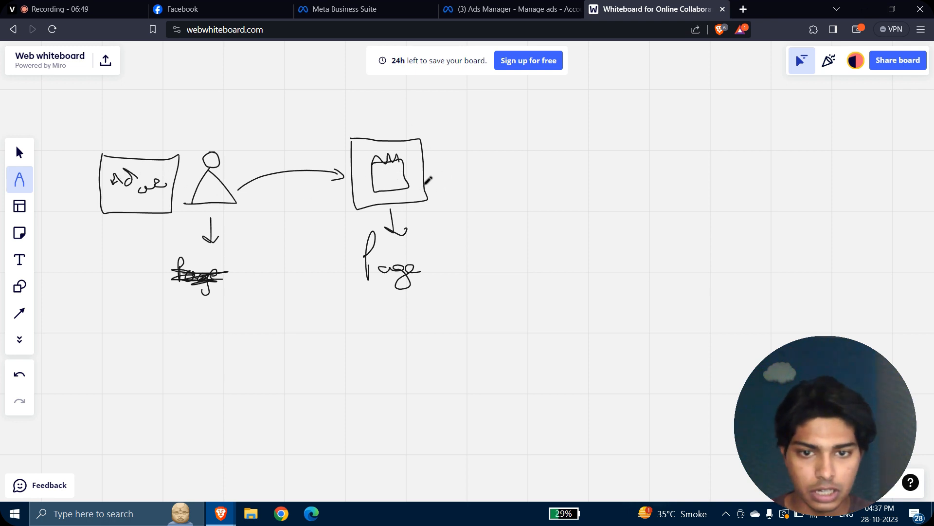
Draw a curved arrow down from the lower corner of the business square and handwrite "Ad" below it.
{"action": "mouse_move", "coordinate": [428, 200]}
{"action": "left_mouse_down"}
{"action": "mouse_move", "coordinate": [451, 221]}
{"action": "mouse_move", "coordinate": [458, 205]}
{"action": "left_mouse_up"}
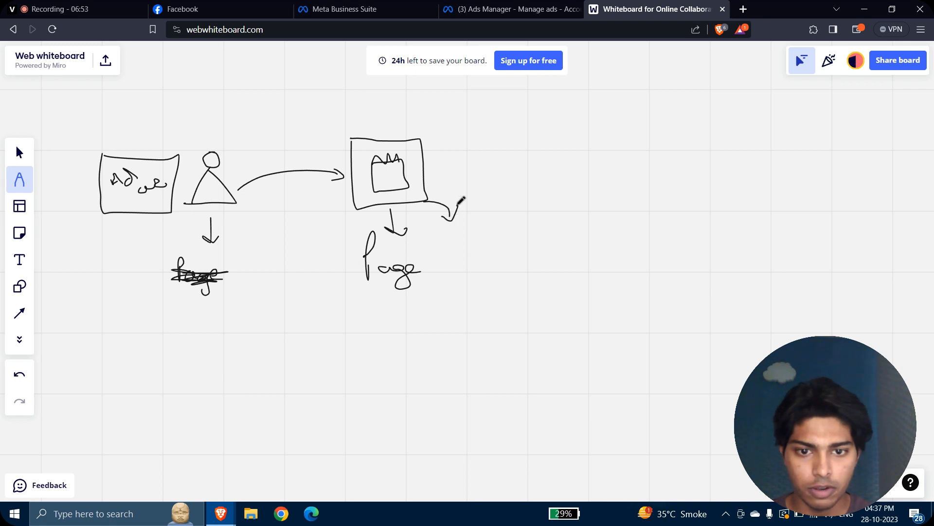
{"action": "left_click_drag", "start_coordinate": [444, 252], "coordinate": [460, 247]}
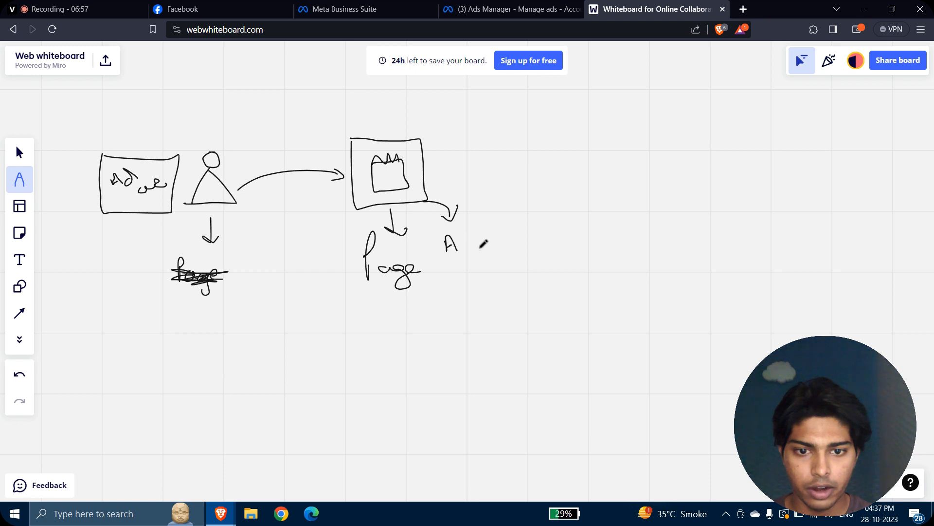
{"action": "mouse_move", "coordinate": [466, 240]}
{"action": "left_mouse_down"}
{"action": "mouse_move", "coordinate": [461, 249]}
{"action": "mouse_move", "coordinate": [473, 230]}
{"action": "mouse_move", "coordinate": [481, 243]}
{"action": "left_mouse_up"}
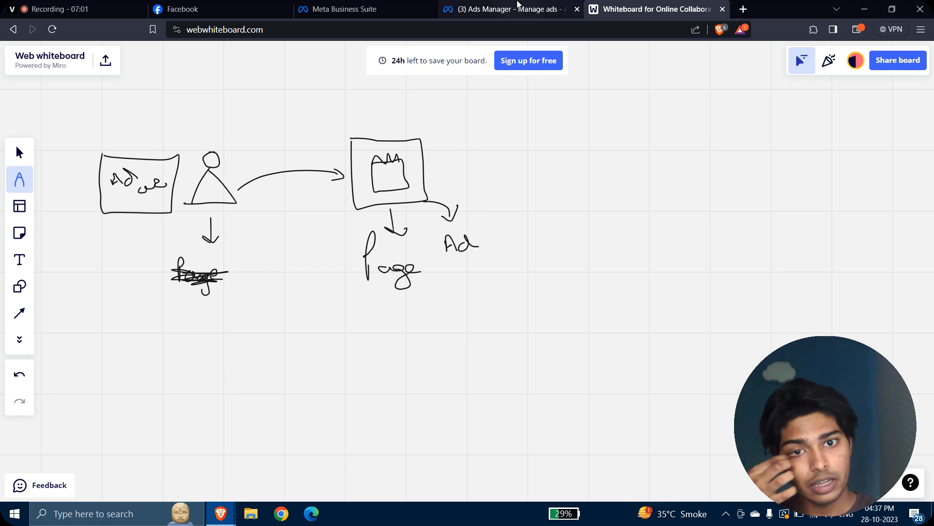
Return to Ads Manager and switch from the personal account to the My fur Buddy business account.
{"action": "left_click", "coordinate": [378, 4]}
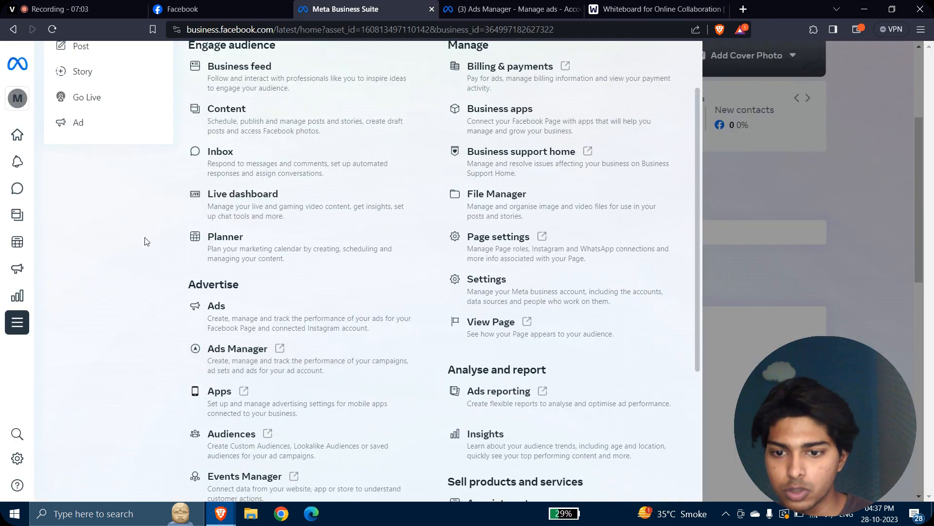
{"action": "left_click", "coordinate": [496, 9]}
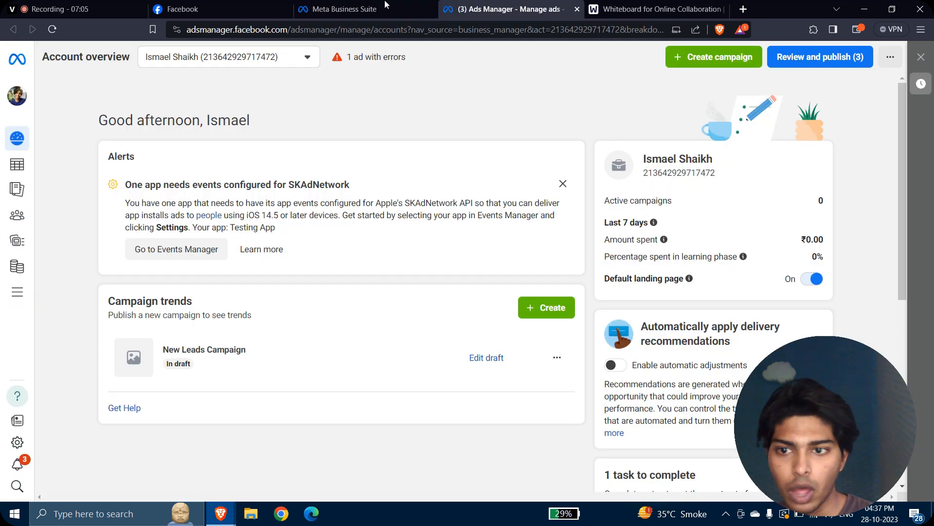
{"action": "left_click", "coordinate": [15, 100]}
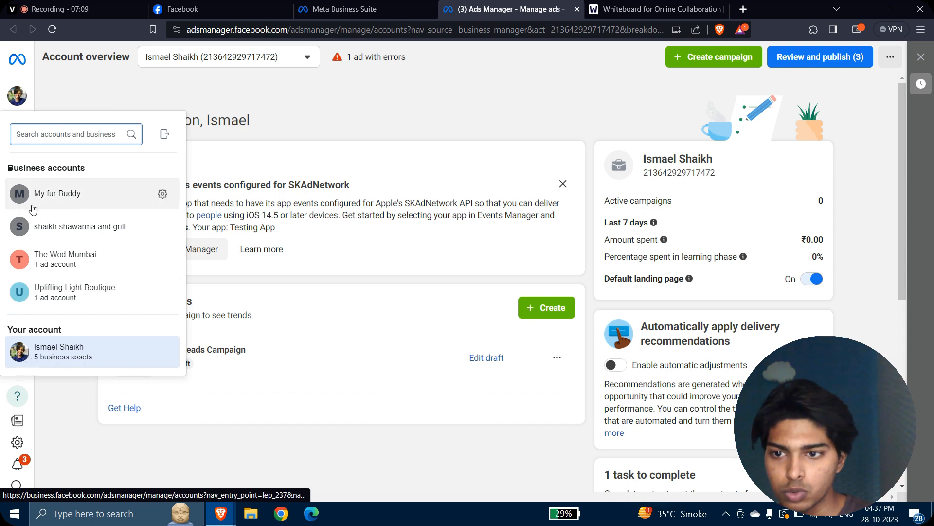
{"action": "left_click", "coordinate": [103, 201]}
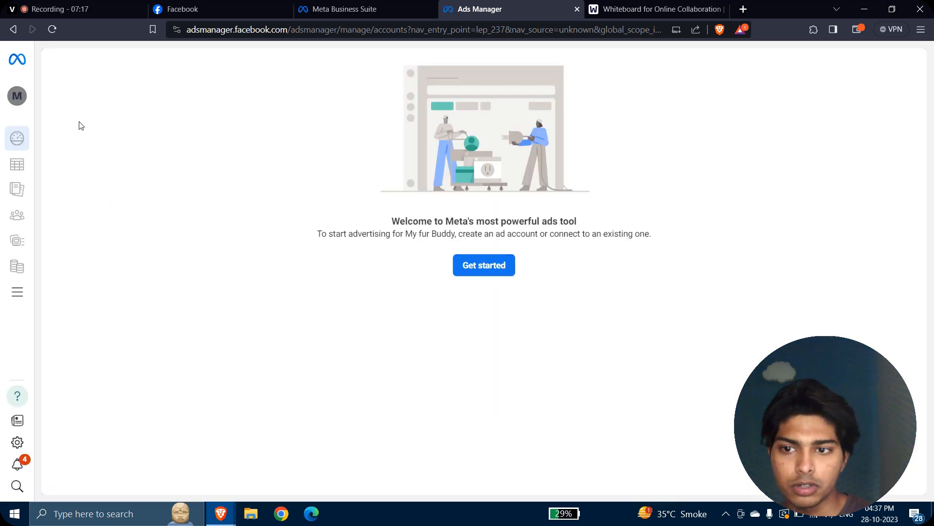
Start creating a new ad account for the business and name it "My fur buddy".
{"action": "left_click", "coordinate": [484, 270]}
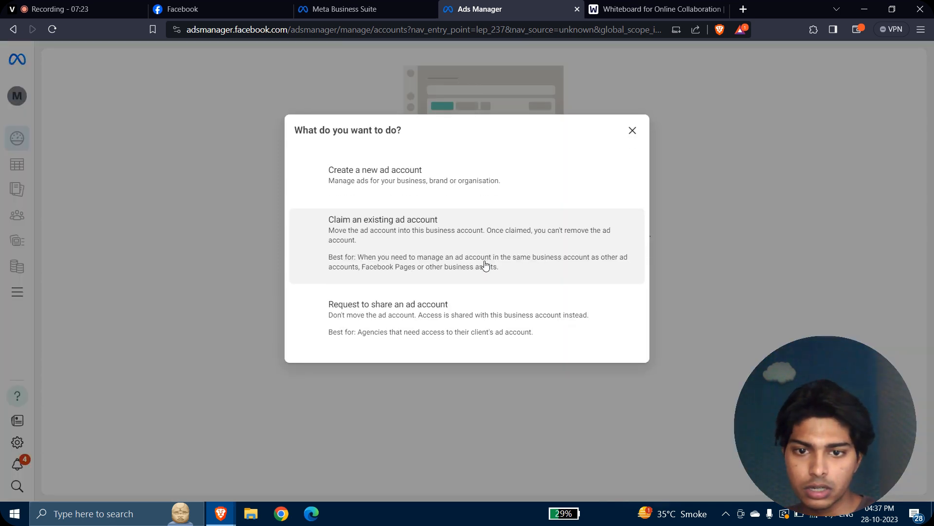
{"action": "left_click", "coordinate": [384, 182]}
{"action": "left_click", "coordinate": [442, 163]}
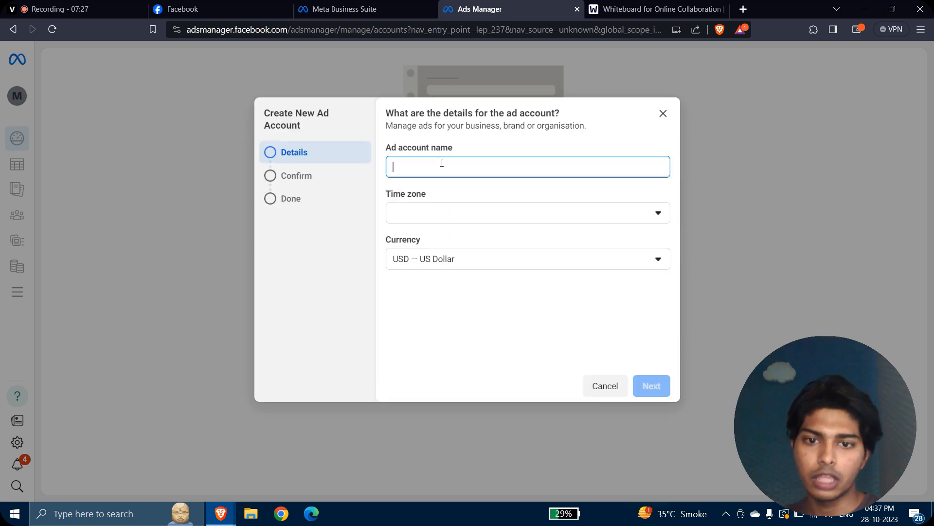
{"action": "type", "text": "My fur buddy"}
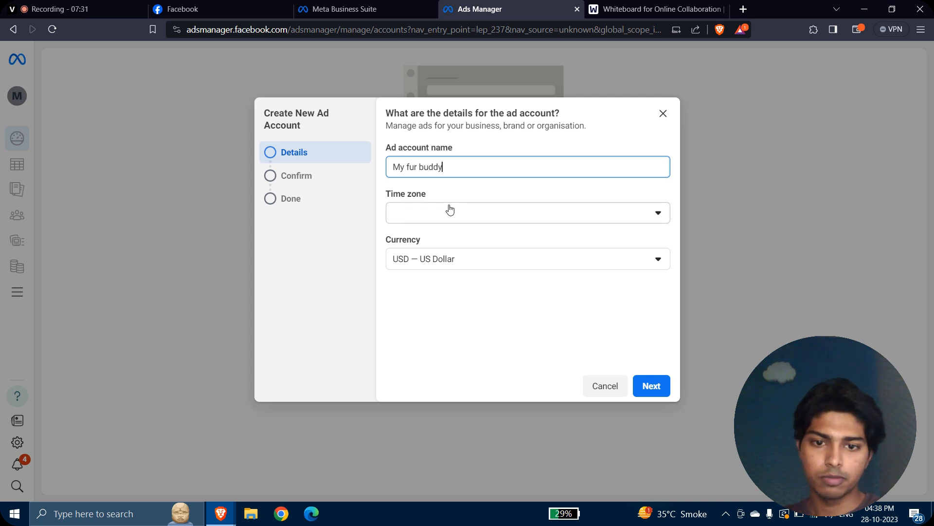
Look through the ad account's time zone options up to the GMT+04:00 entries, and close the list without choosing one.
{"action": "left_click", "coordinate": [446, 210]}
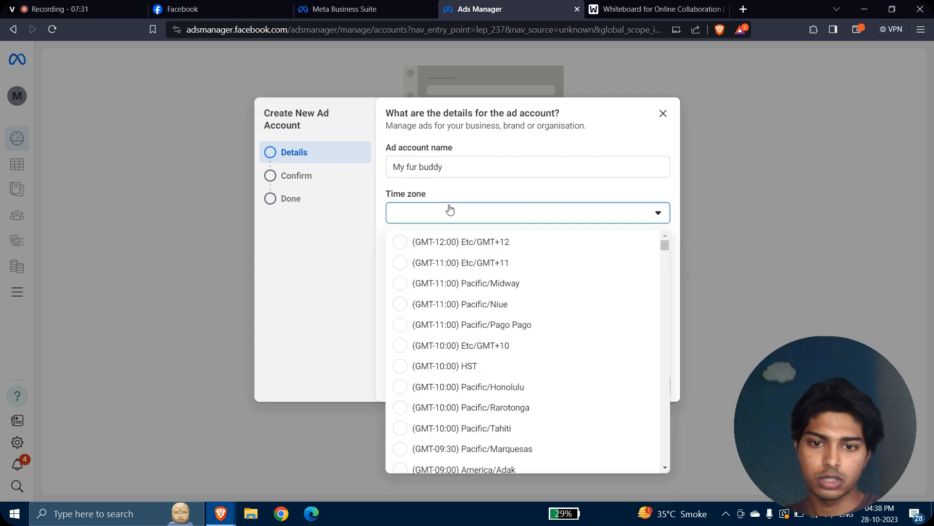
{"action": "scroll", "coordinate": [422, 417], "scroll_direction": "down", "scroll_amount": 14}
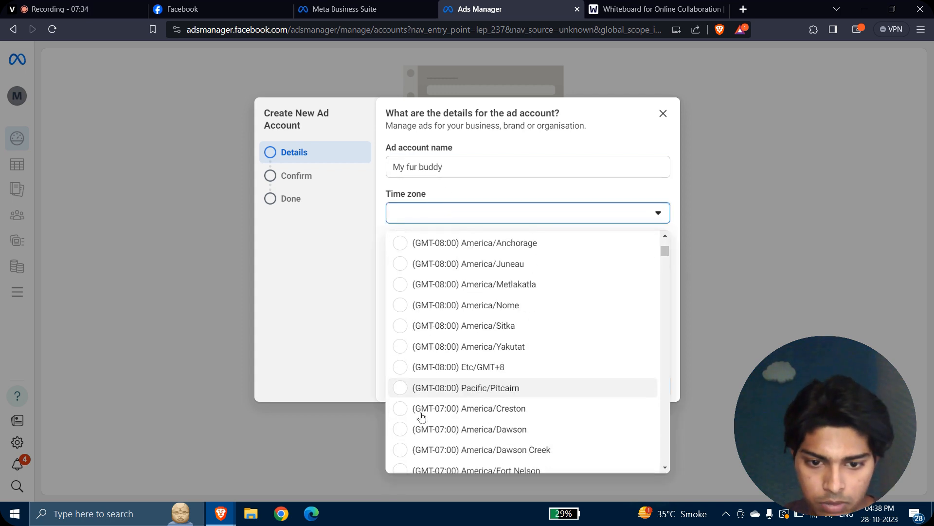
{"action": "scroll", "coordinate": [421, 418], "scroll_direction": "down", "scroll_amount": 15}
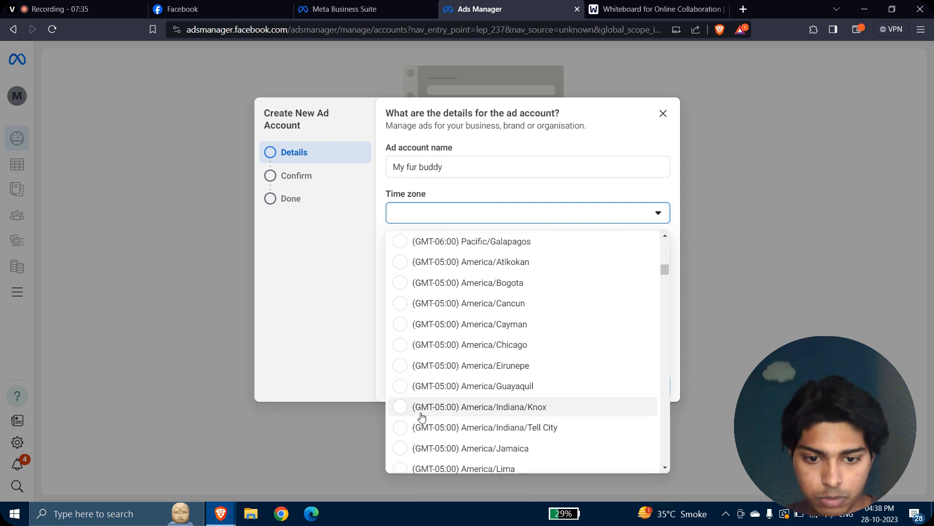
{"action": "scroll", "coordinate": [422, 417], "scroll_direction": "down", "scroll_amount": 20}
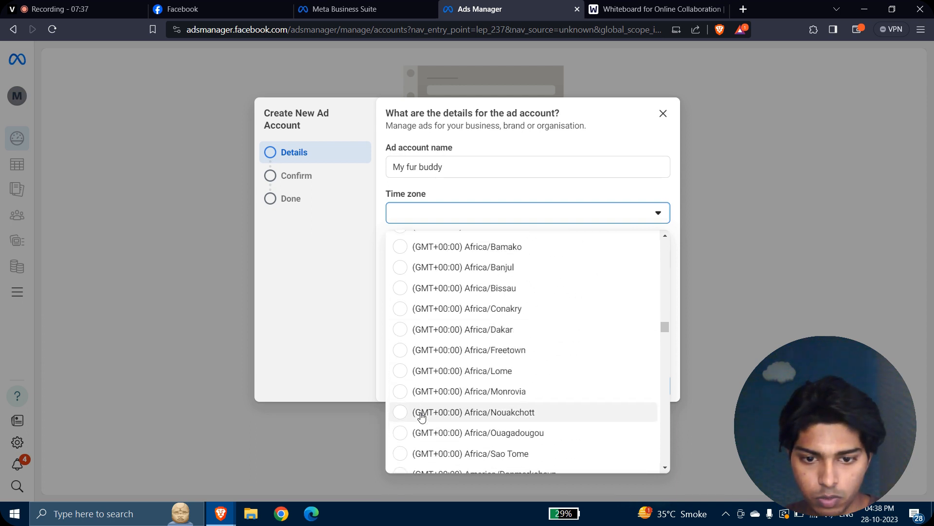
{"action": "scroll", "coordinate": [421, 417], "scroll_direction": "down", "scroll_amount": 20}
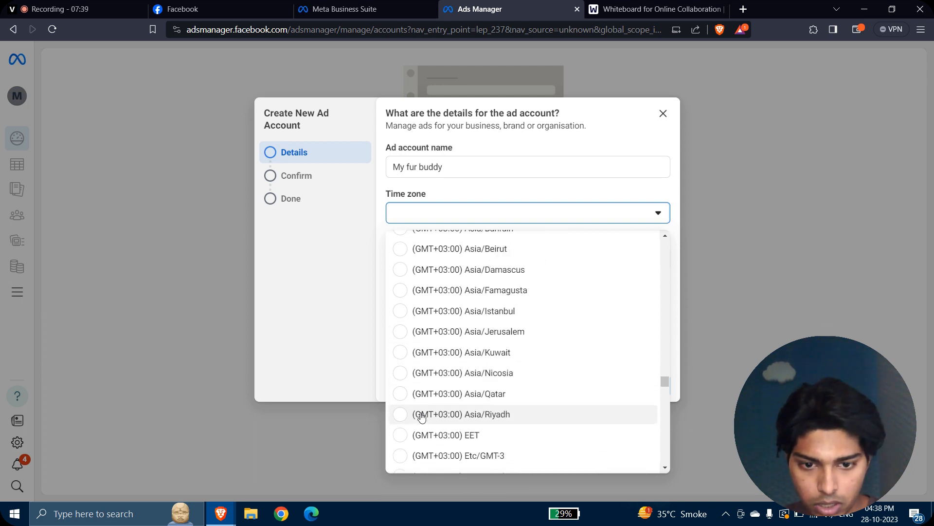
{"action": "scroll", "coordinate": [479, 328], "scroll_direction": "up", "scroll_amount": 4}
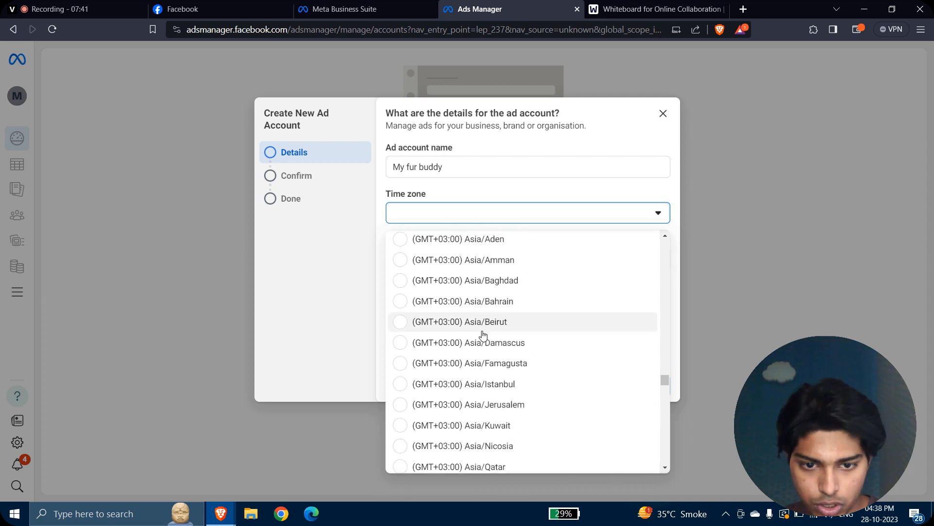
{"action": "scroll", "coordinate": [483, 335], "scroll_direction": "down", "scroll_amount": 5}
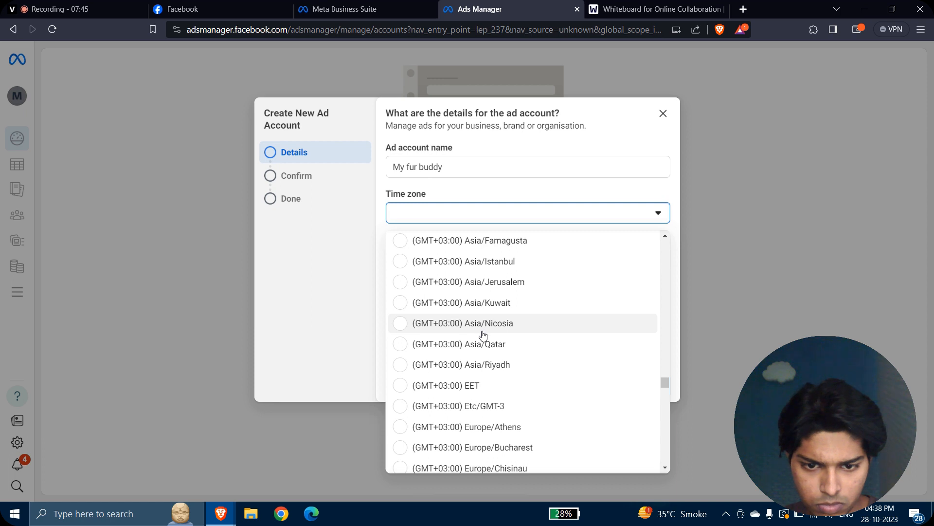
{"action": "scroll", "coordinate": [483, 335], "scroll_direction": "down", "scroll_amount": 15}
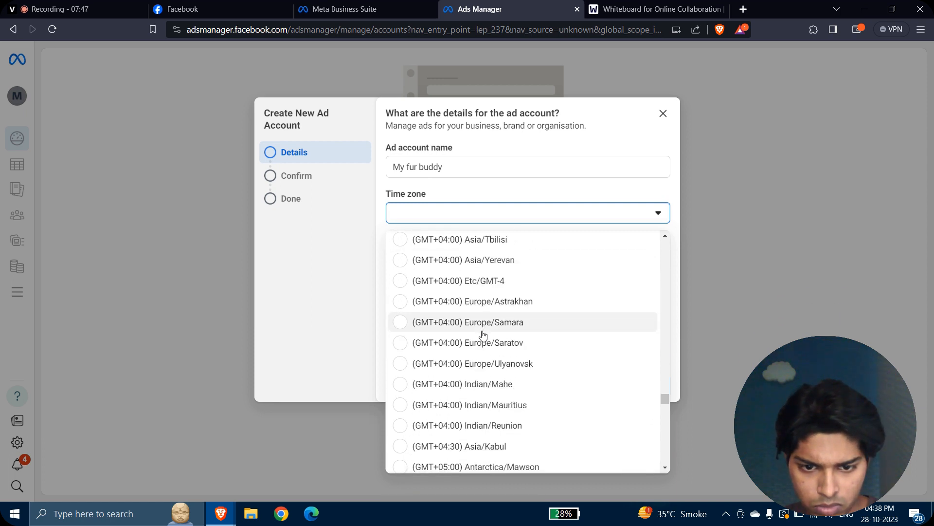
{"action": "scroll", "coordinate": [482, 335], "scroll_direction": "up", "scroll_amount": 4}
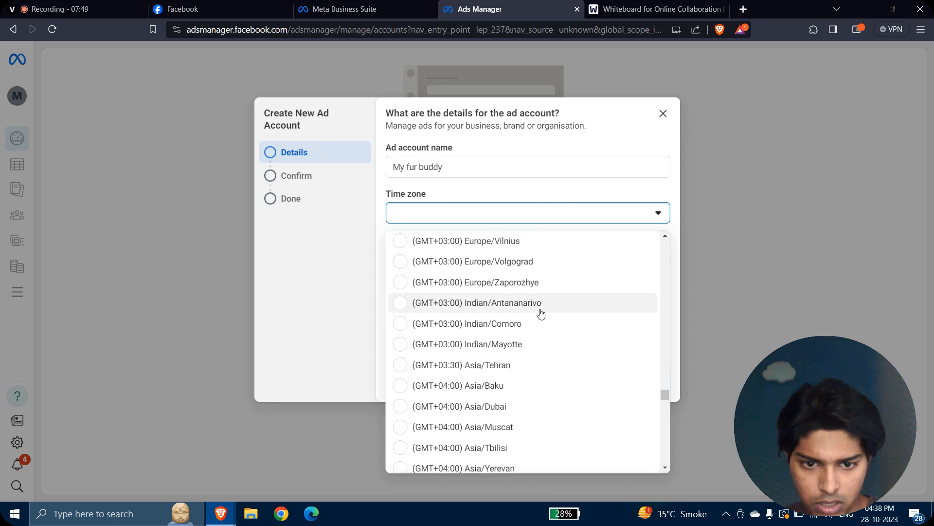
{"action": "scroll", "coordinate": [507, 378], "scroll_direction": "up", "scroll_amount": 1}
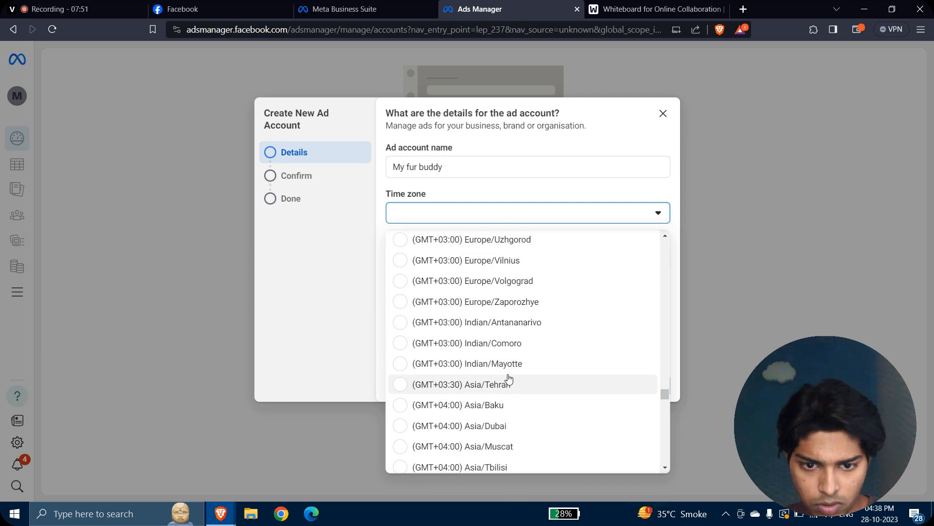
{"action": "scroll", "coordinate": [497, 312], "scroll_direction": "up", "scroll_amount": 1}
{"action": "left_click", "coordinate": [443, 214]}
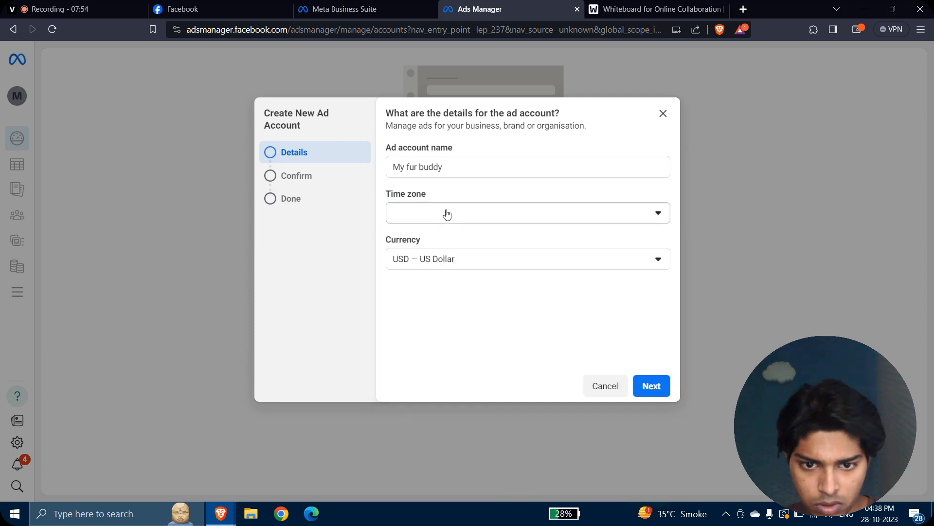
Set the new ad account's time zone to (GMT+05:30) Asia/Kolkata.
{"action": "left_click", "coordinate": [447, 214]}
{"action": "scroll", "coordinate": [484, 382], "scroll_direction": "down", "scroll_amount": 15}
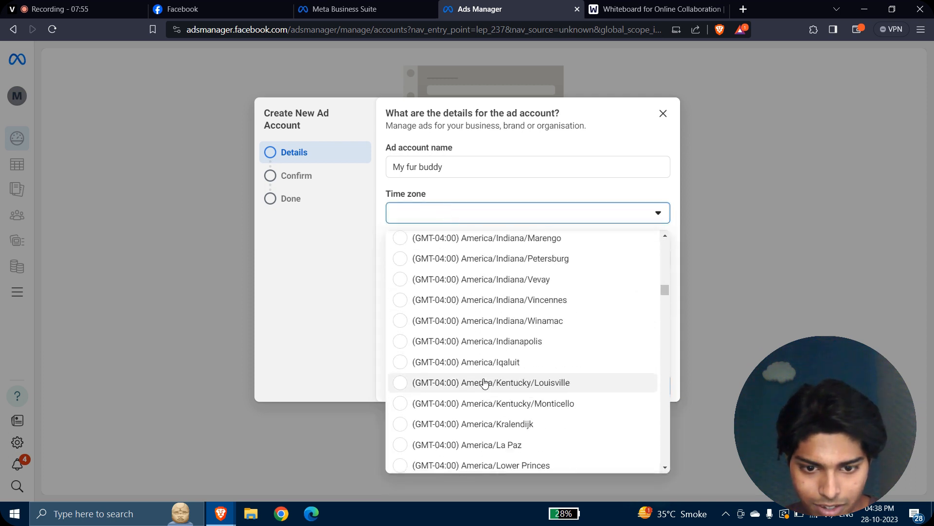
{"action": "scroll", "coordinate": [485, 382], "scroll_direction": "down", "scroll_amount": 10}
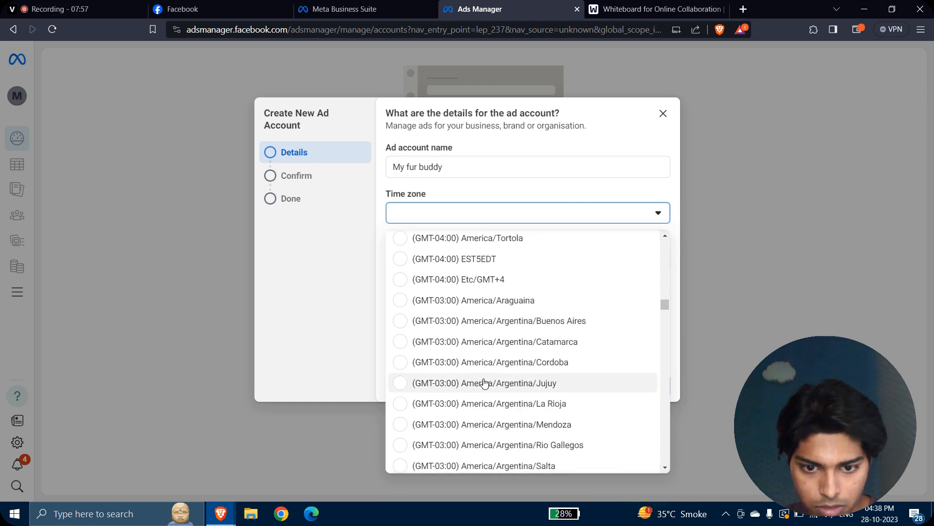
{"action": "scroll", "coordinate": [485, 382], "scroll_direction": "up", "scroll_amount": 3}
{"action": "scroll", "coordinate": [484, 382], "scroll_direction": "up", "scroll_amount": 12}
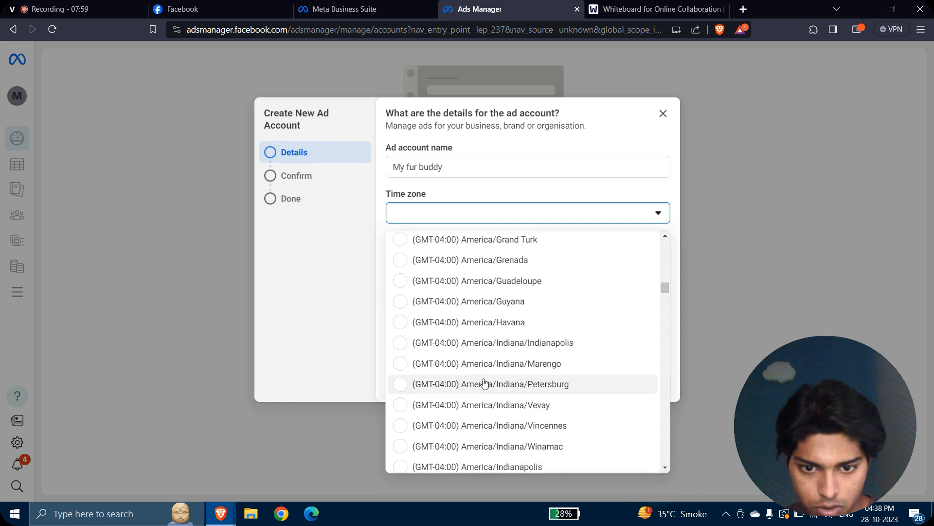
{"action": "scroll", "coordinate": [485, 383], "scroll_direction": "up", "scroll_amount": 5}
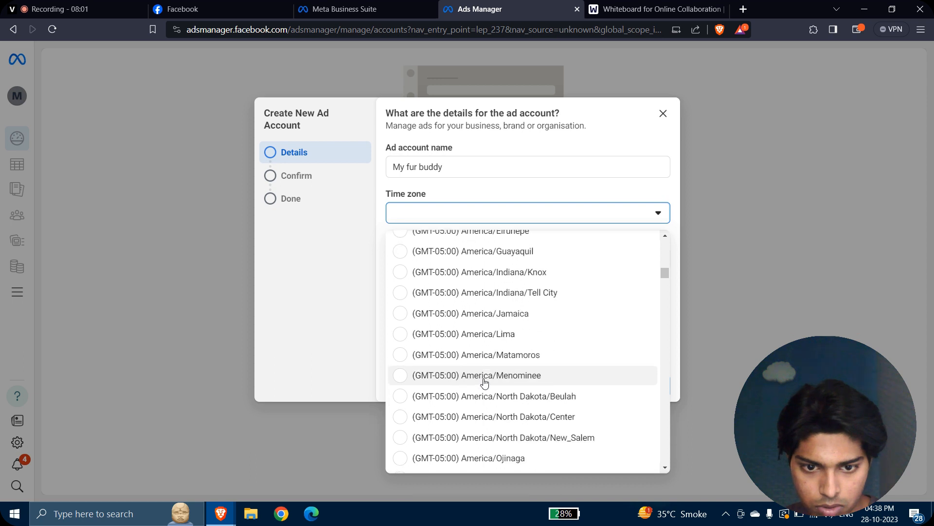
{"action": "scroll", "coordinate": [485, 382], "scroll_direction": "up", "scroll_amount": 8}
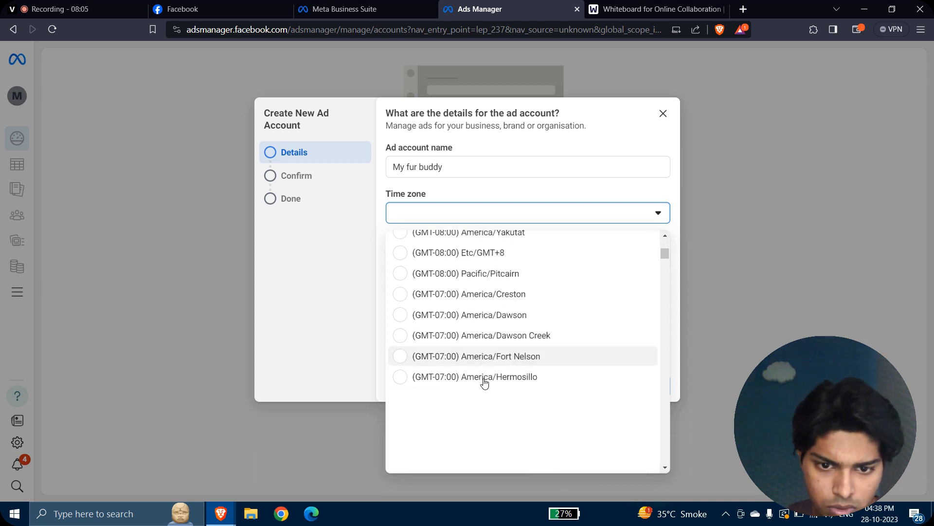
{"action": "scroll", "coordinate": [485, 382], "scroll_direction": "down", "scroll_amount": 15}
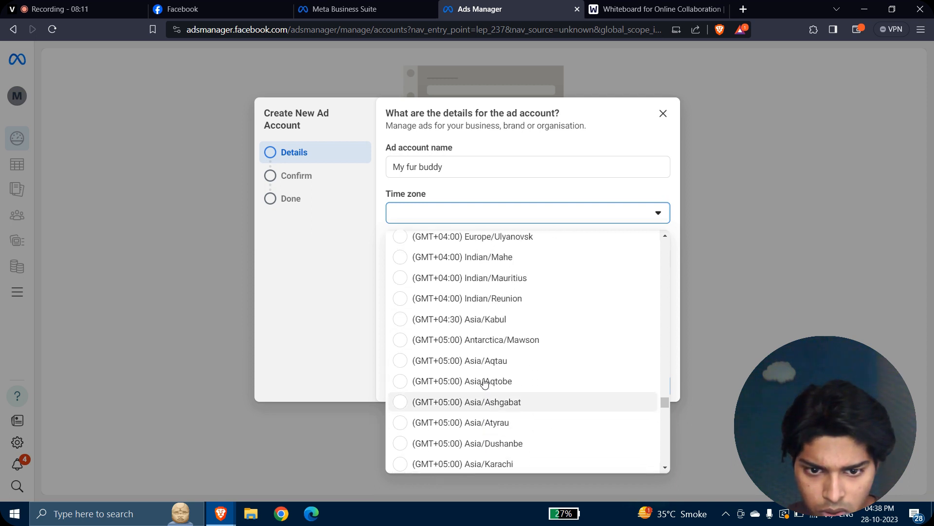
{"action": "scroll", "coordinate": [485, 382], "scroll_direction": "up", "scroll_amount": 1}
{"action": "scroll", "coordinate": [484, 382], "scroll_direction": "down", "scroll_amount": 6}
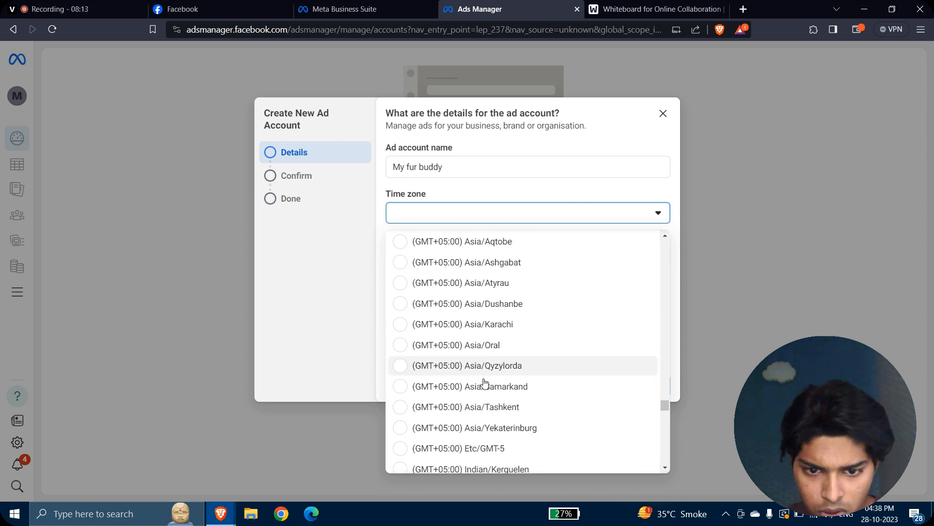
{"action": "scroll", "coordinate": [485, 382], "scroll_direction": "down", "scroll_amount": 4}
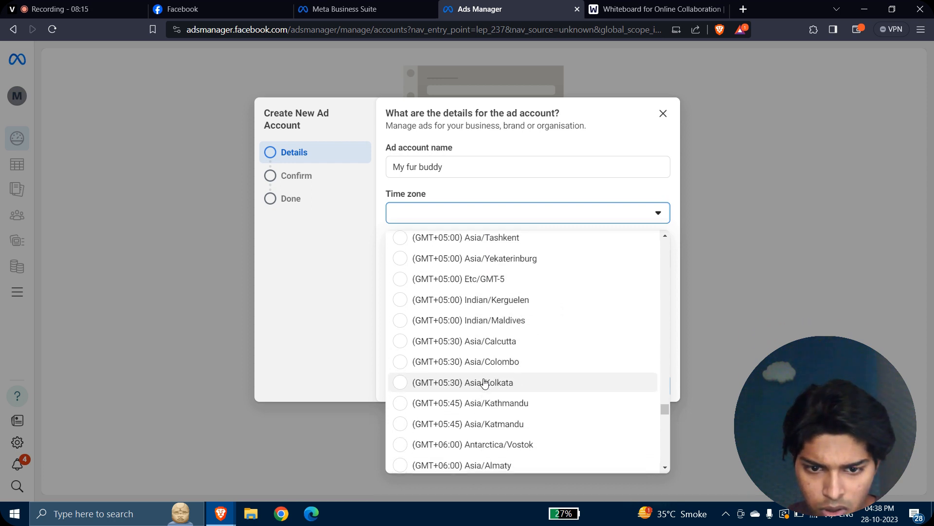
{"action": "scroll", "coordinate": [485, 383], "scroll_direction": "down", "scroll_amount": 1}
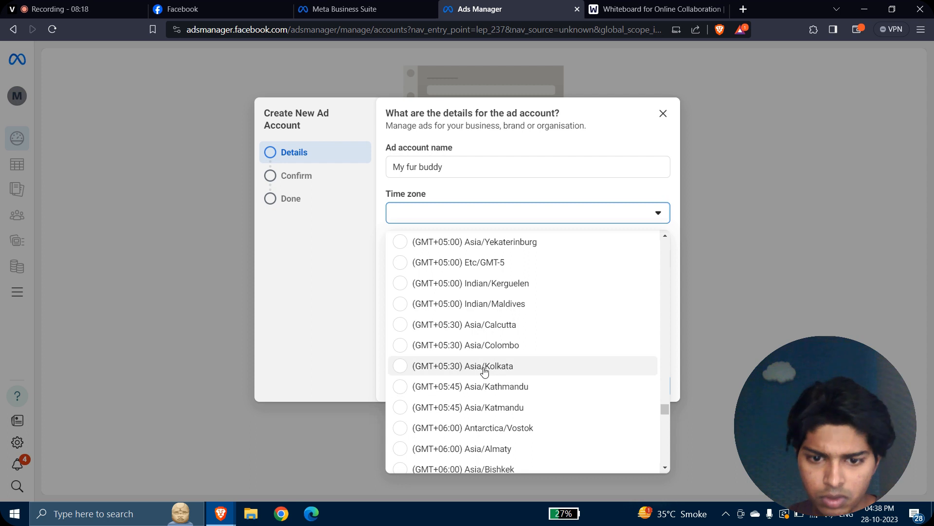
{"action": "left_click", "coordinate": [485, 372]}
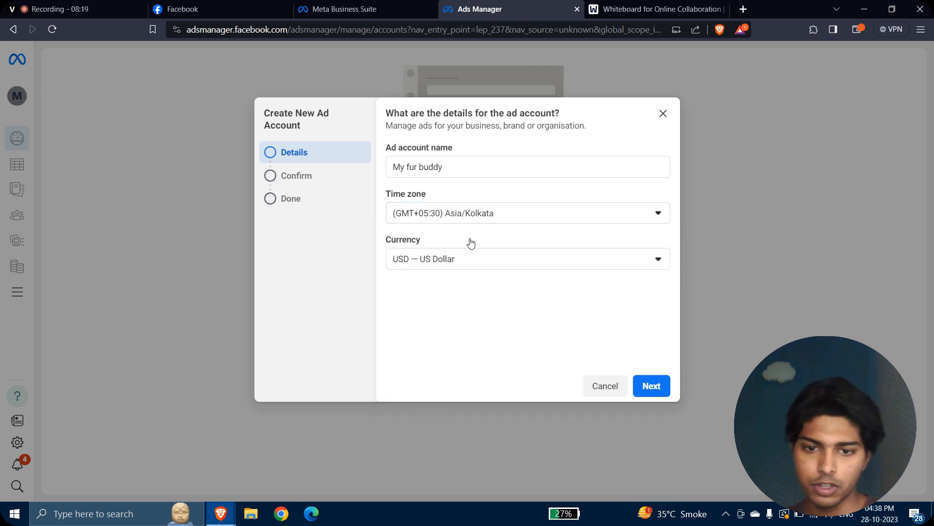
Set the new ad account's currency to INR — Indian Rupee.
{"action": "left_click", "coordinate": [477, 260]}
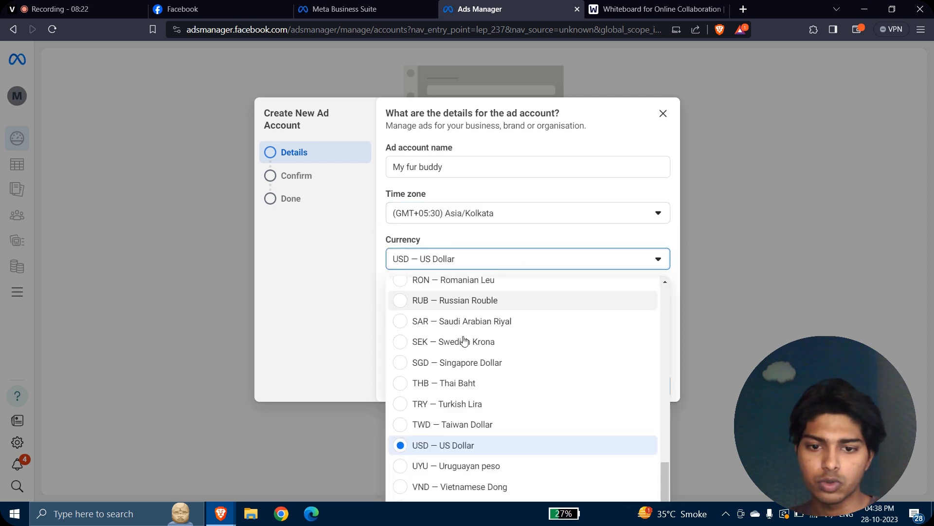
{"action": "scroll", "coordinate": [457, 411], "scroll_direction": "up", "scroll_amount": 15}
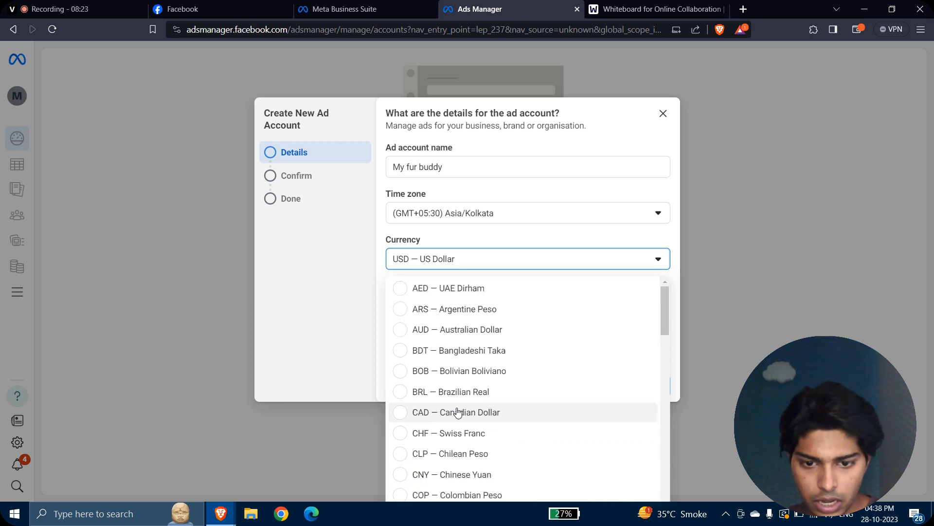
{"action": "scroll", "coordinate": [458, 411], "scroll_direction": "down", "scroll_amount": 7}
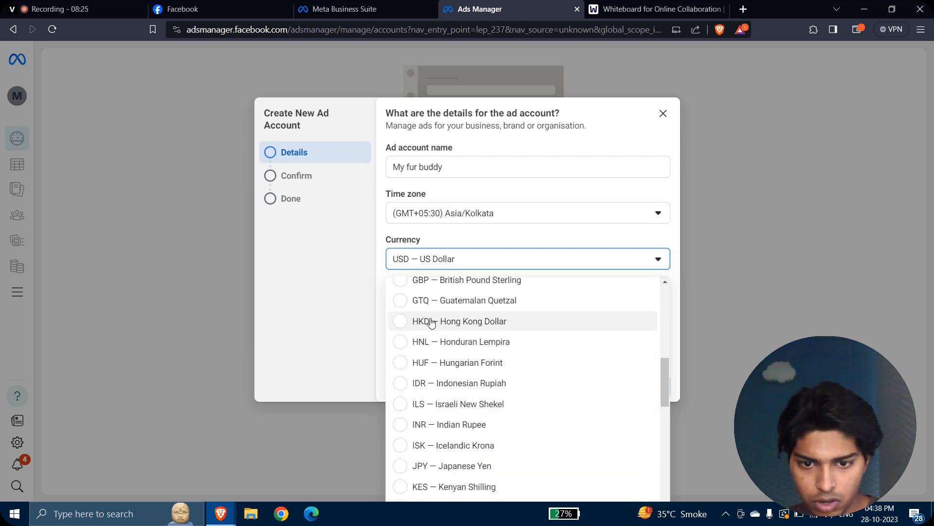
{"action": "left_click", "coordinate": [448, 430]}
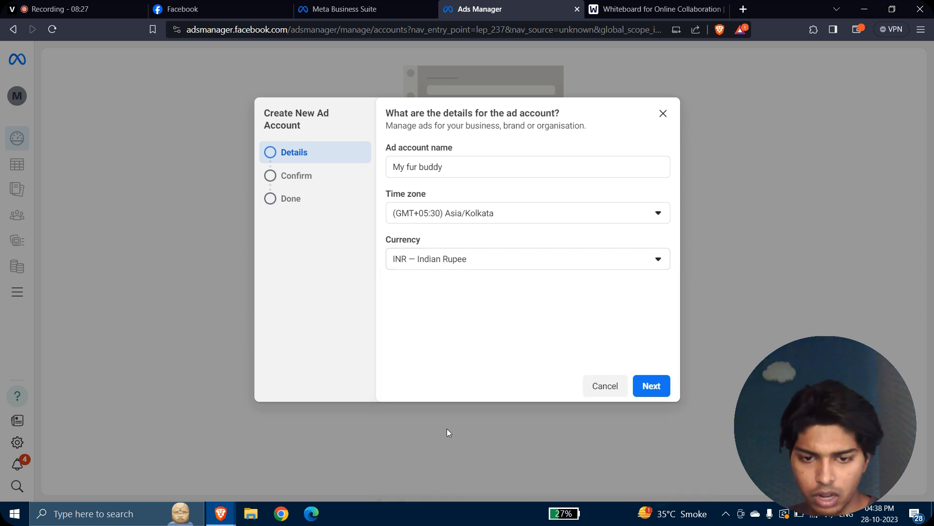
Agree to the Meta terms and advertising policies for the business account, and finish creating the ad account.
{"action": "left_click", "coordinate": [652, 385]}
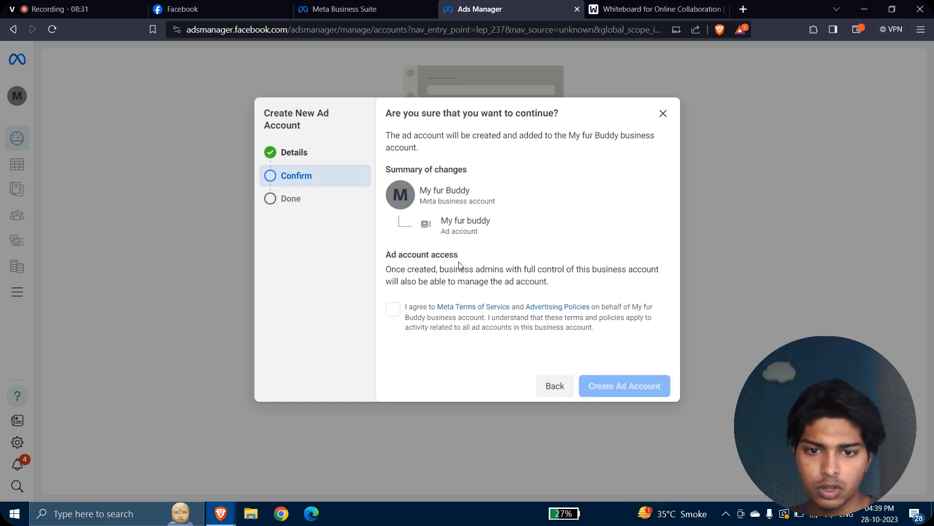
{"action": "left_click", "coordinate": [393, 310]}
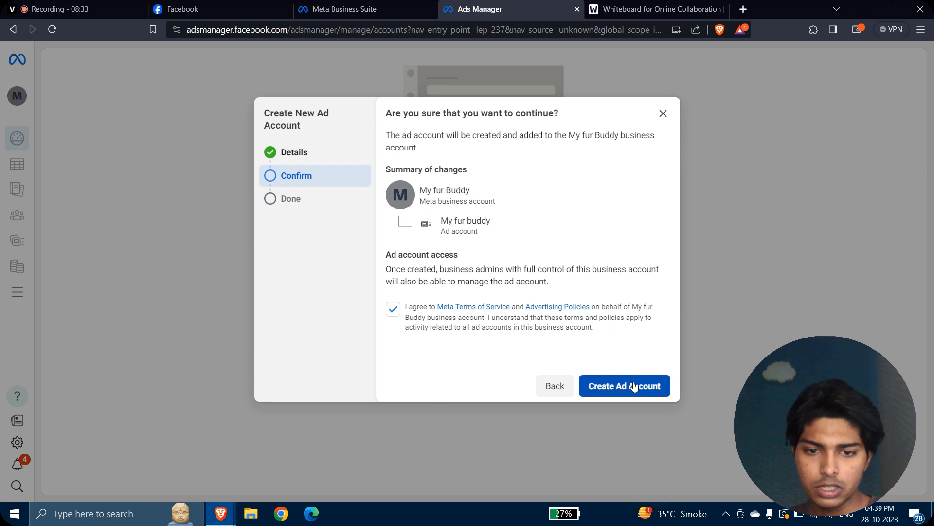
{"action": "left_click", "coordinate": [633, 387]}
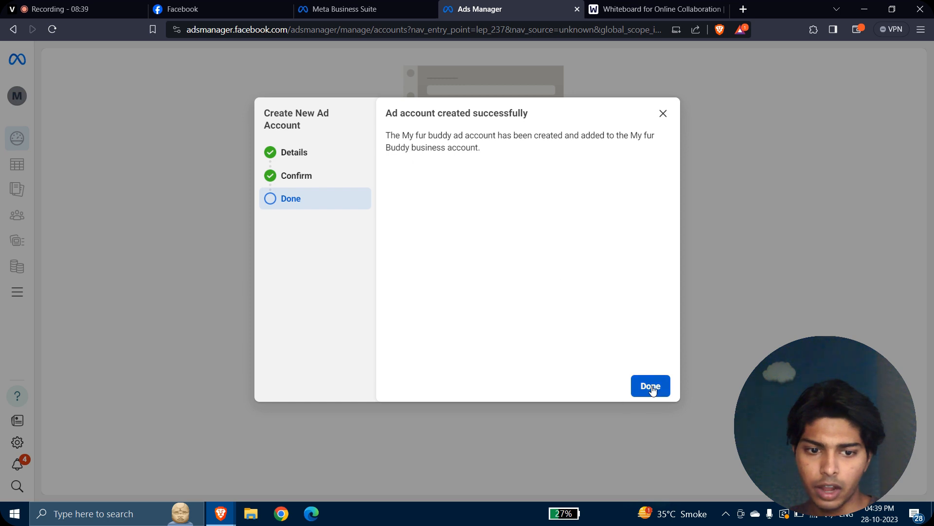
{"action": "left_click", "coordinate": [651, 386]}
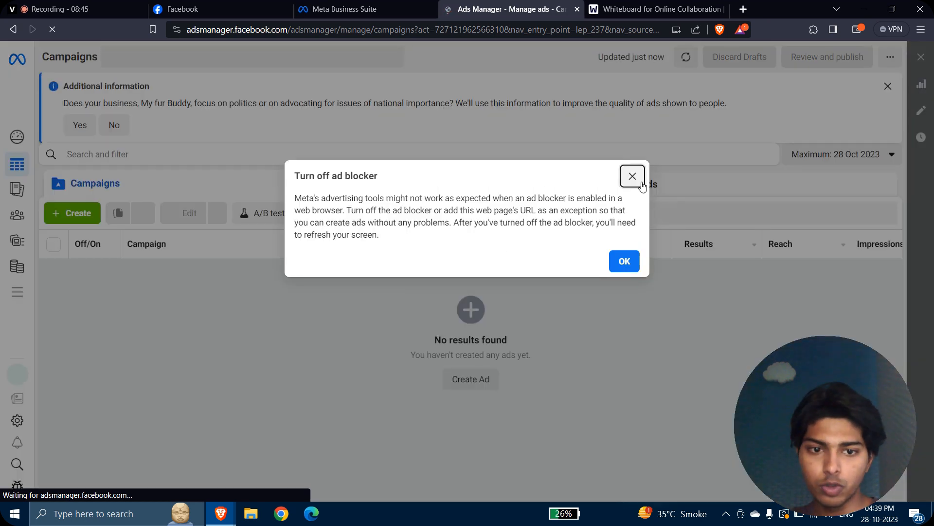
Dismiss the ad blocker notice and the payment method prompt, and open the ad account's overview.
{"action": "left_click", "coordinate": [632, 176]}
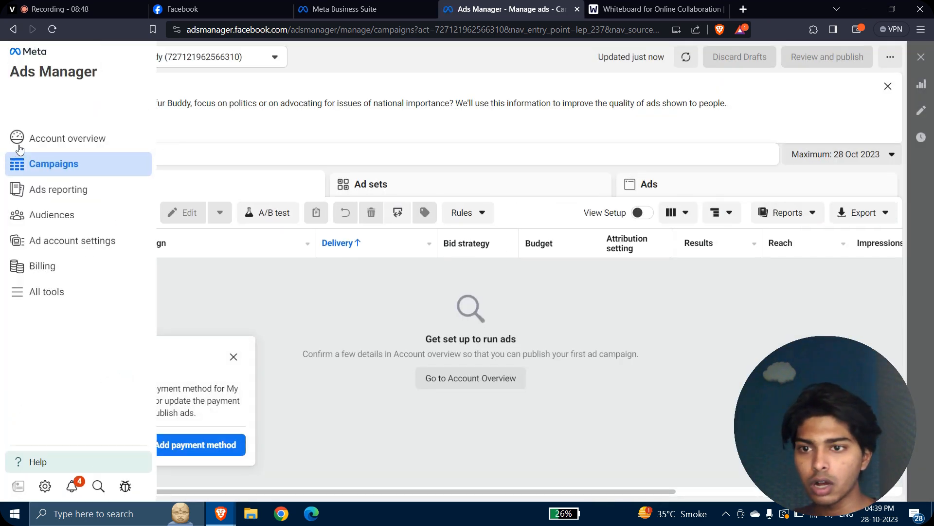
{"action": "left_click", "coordinate": [232, 357]}
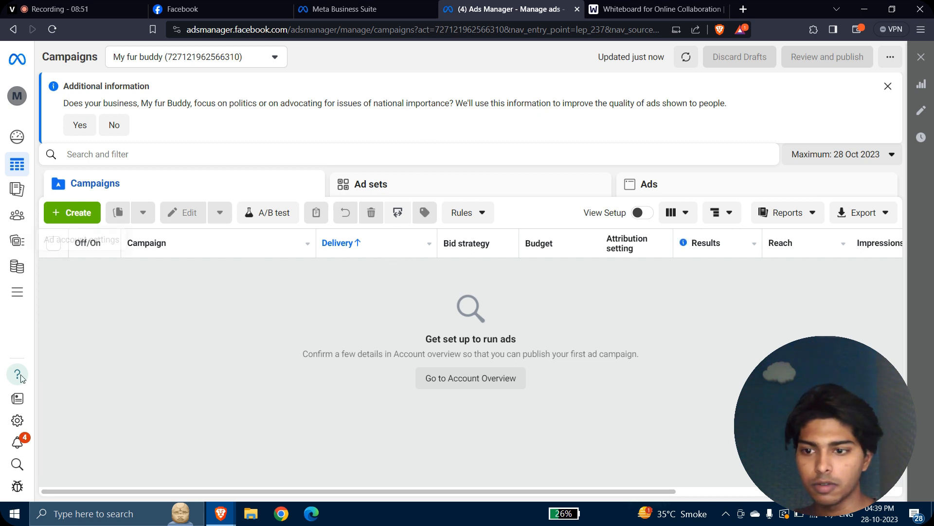
{"action": "mouse_move", "coordinate": [21, 379]}
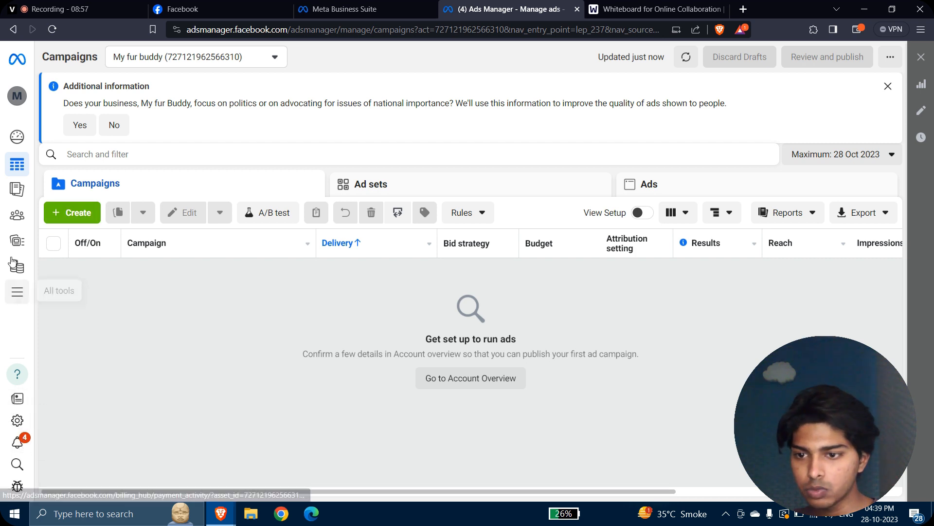
{"action": "left_click", "coordinate": [47, 141]}
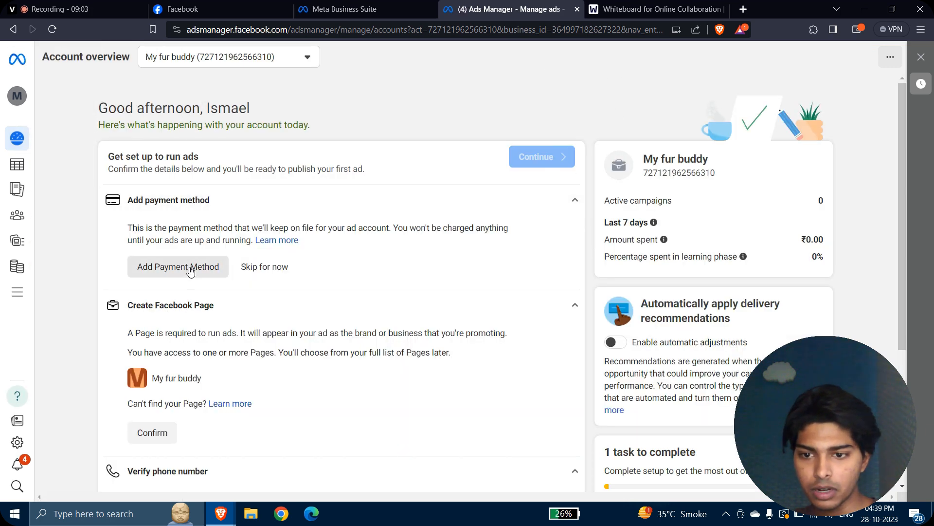
Confirm the My fur buddy Facebook Page in the ad account's setup checklist.
{"action": "scroll", "coordinate": [161, 343], "scroll_direction": "down", "scroll_amount": 1}
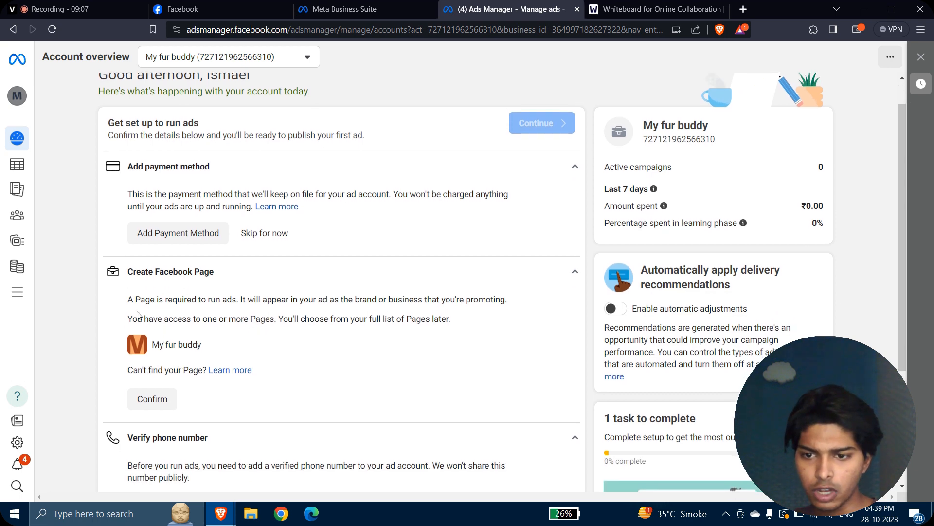
{"action": "left_click_drag", "start_coordinate": [154, 346], "coordinate": [244, 357]}
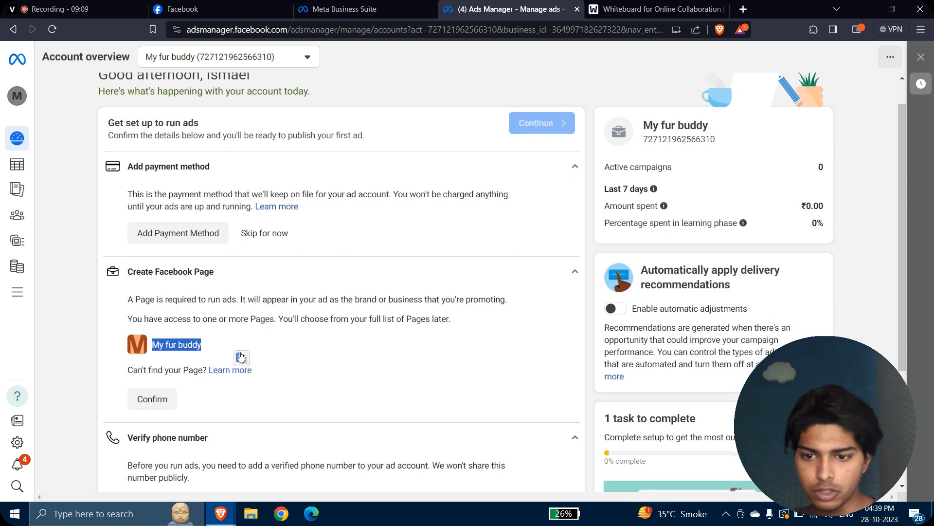
{"action": "left_click", "coordinate": [156, 408]}
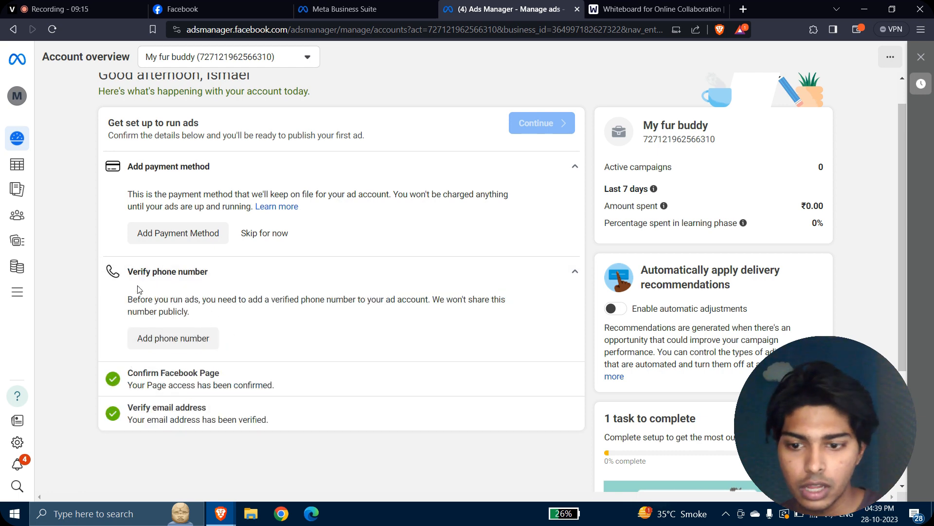
View the payment methods available for the ad account without adding one, and return to the whiteboard.
{"action": "left_click", "coordinate": [184, 243]}
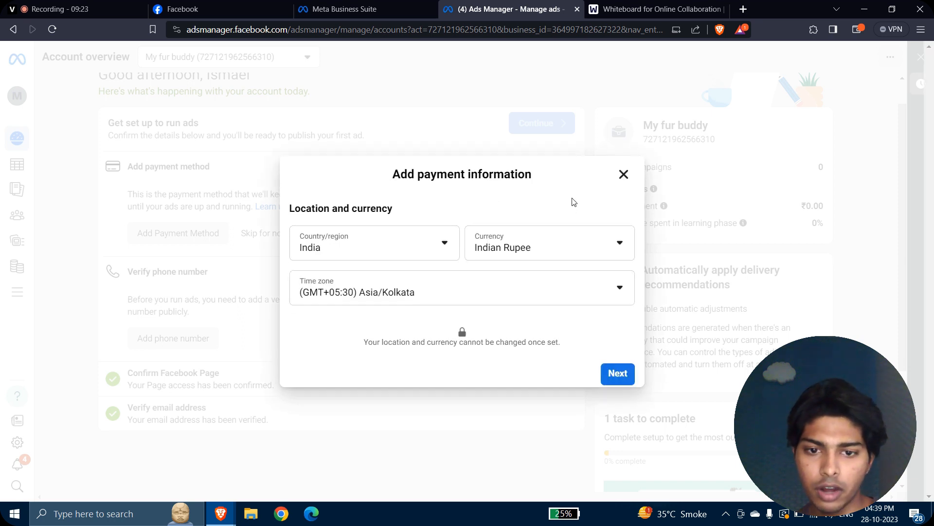
{"action": "left_click", "coordinate": [617, 369]}
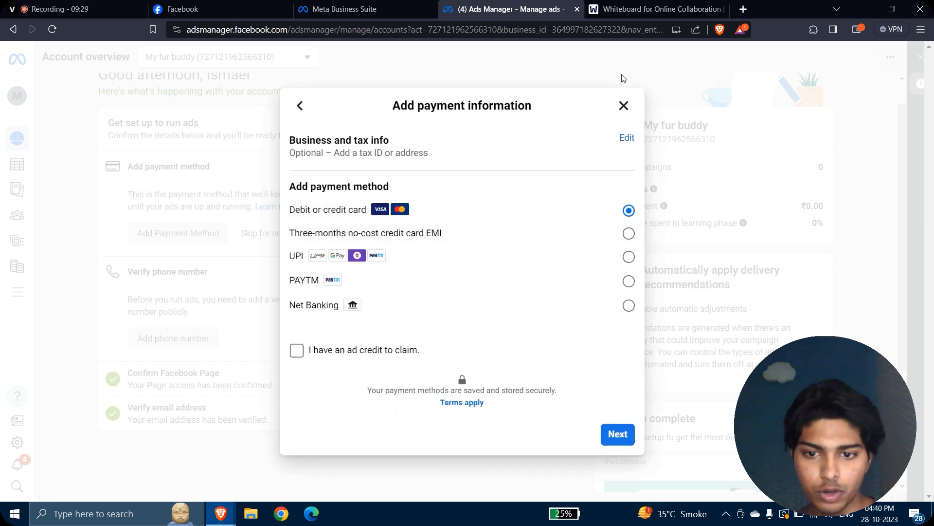
{"action": "left_click", "coordinate": [623, 106]}
{"action": "scroll", "coordinate": [370, 108], "scroll_direction": "up", "scroll_amount": 1}
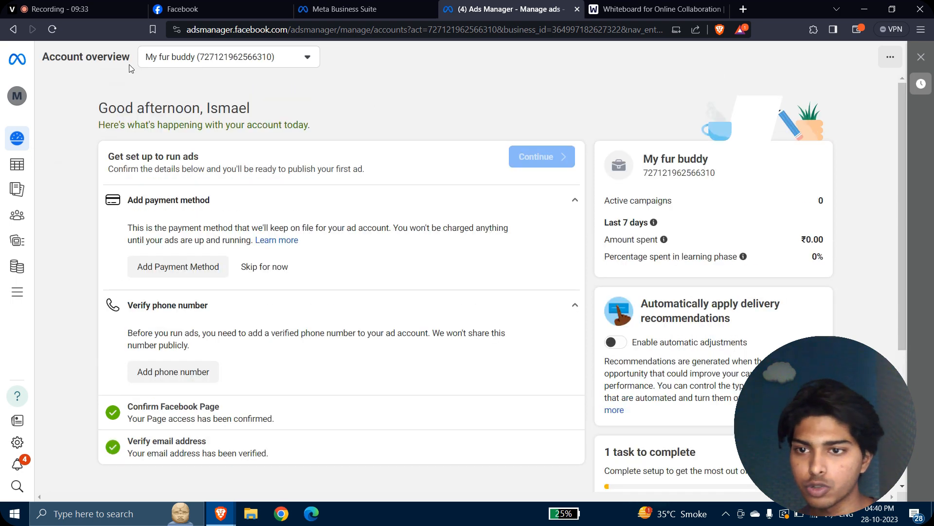
{"action": "left_click", "coordinate": [671, 5]}
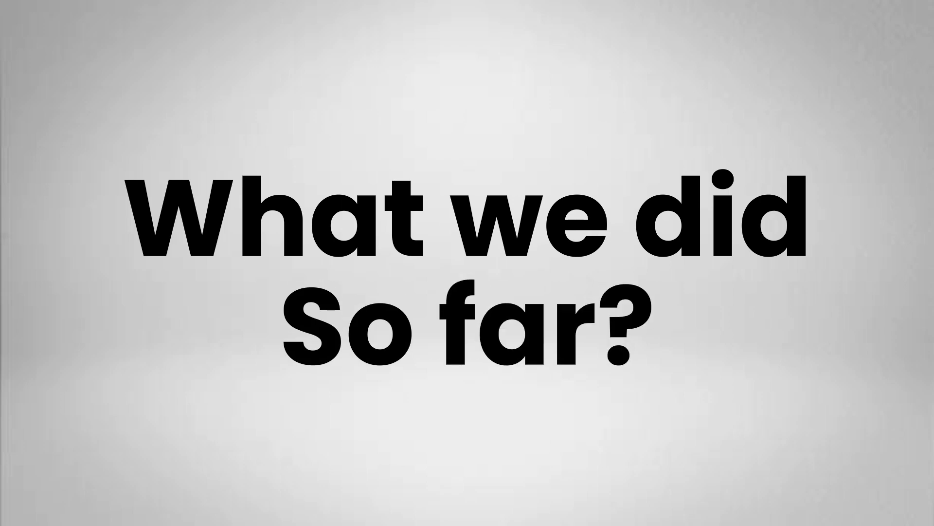